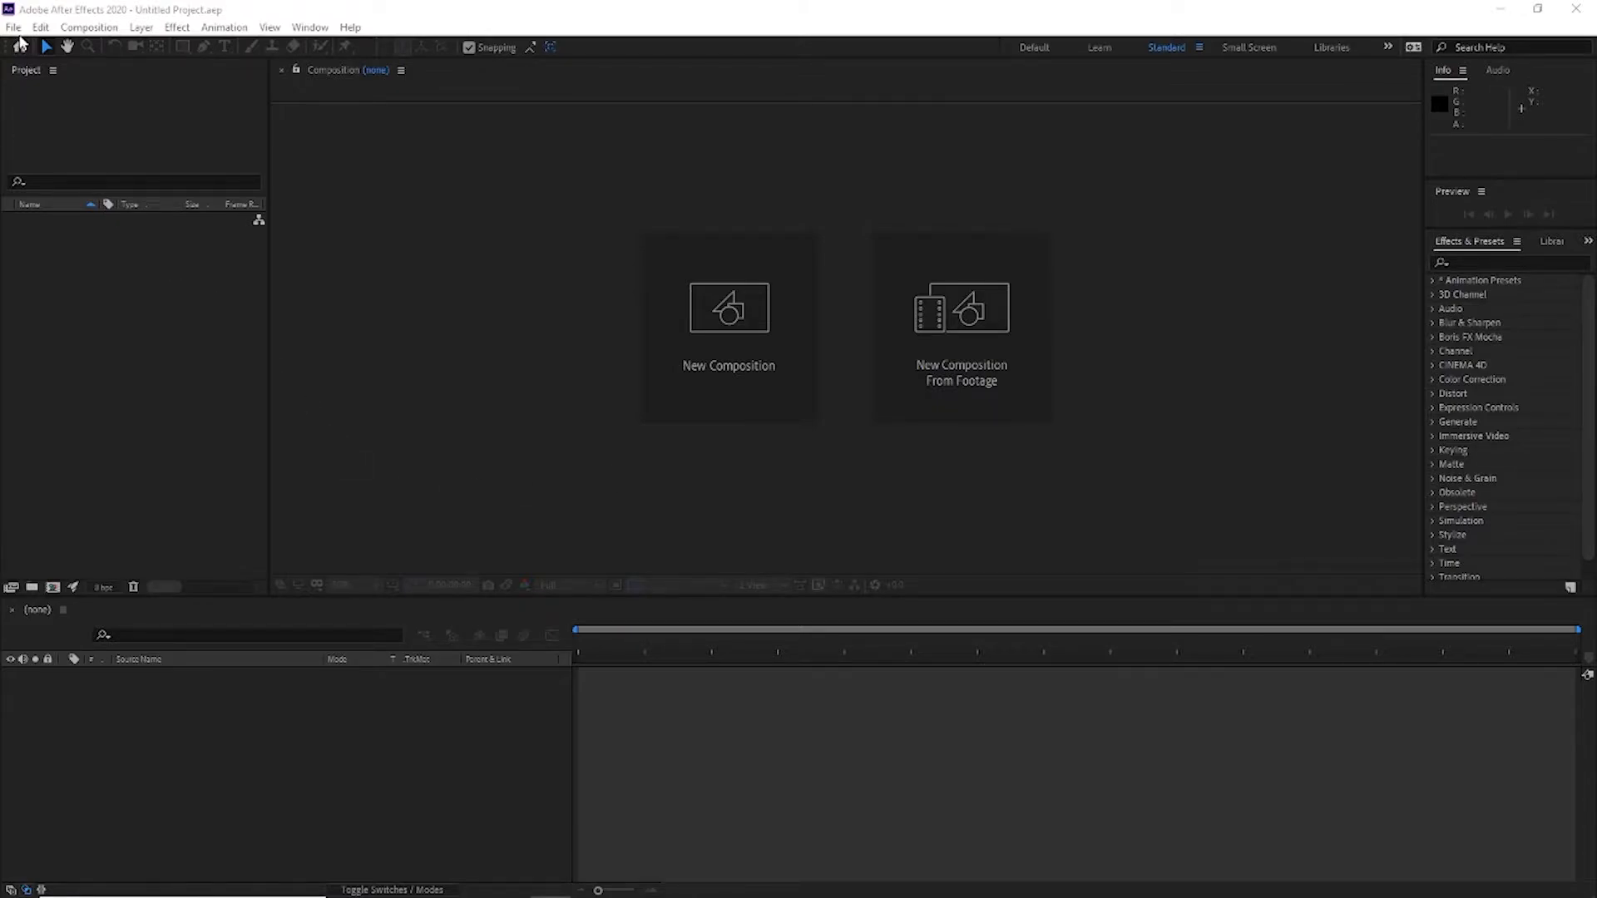
left_click(14, 28)
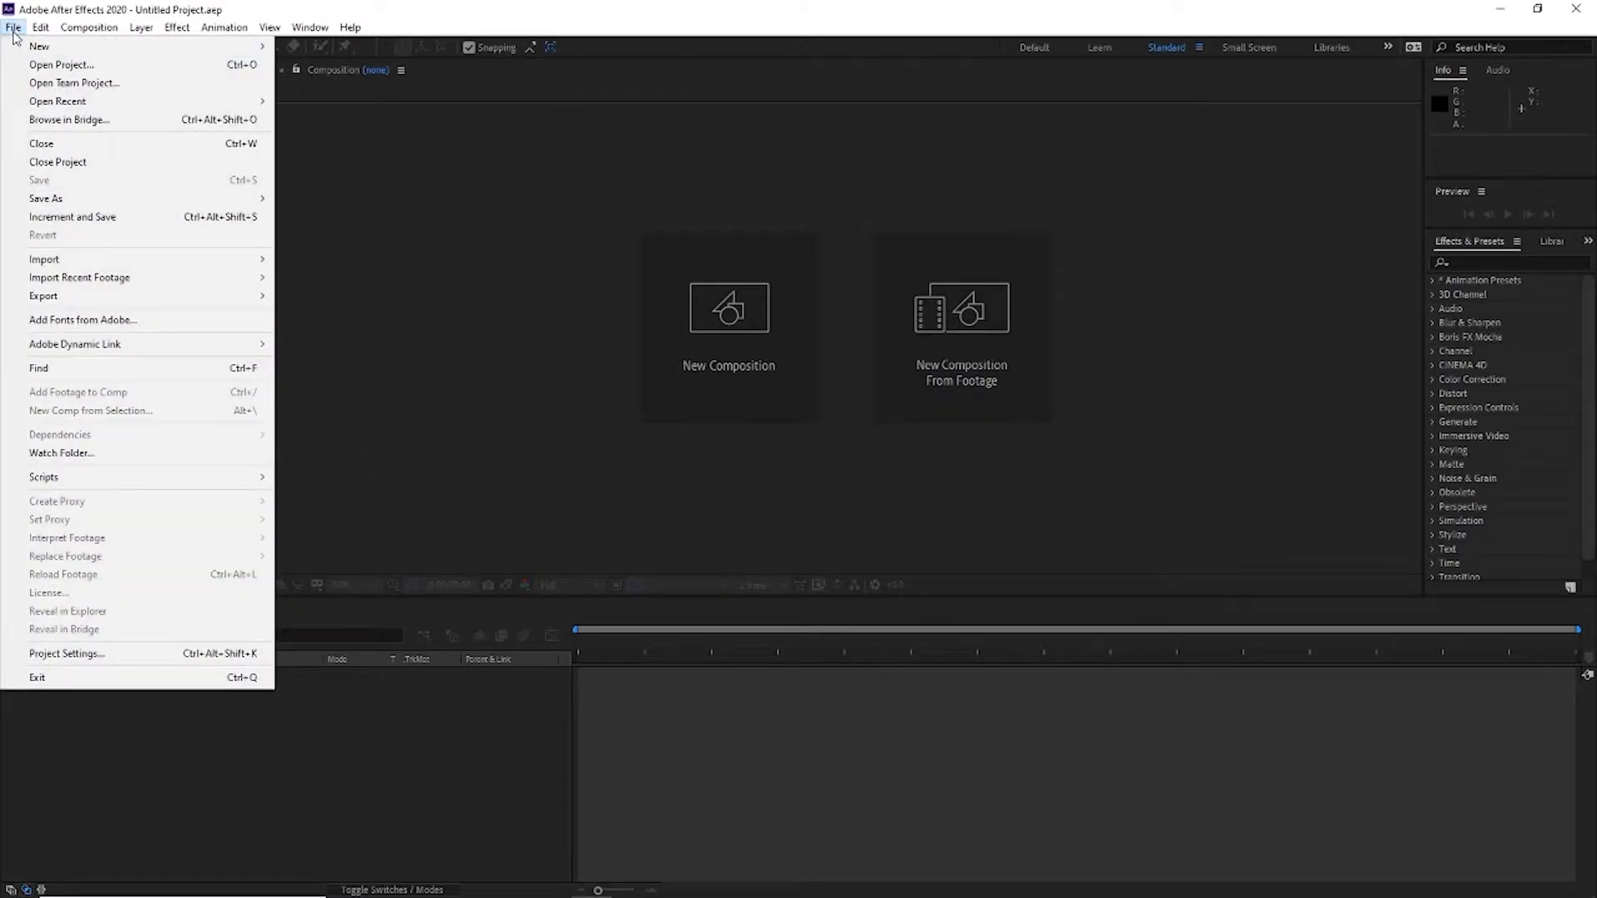
mouse_move(87, 32)
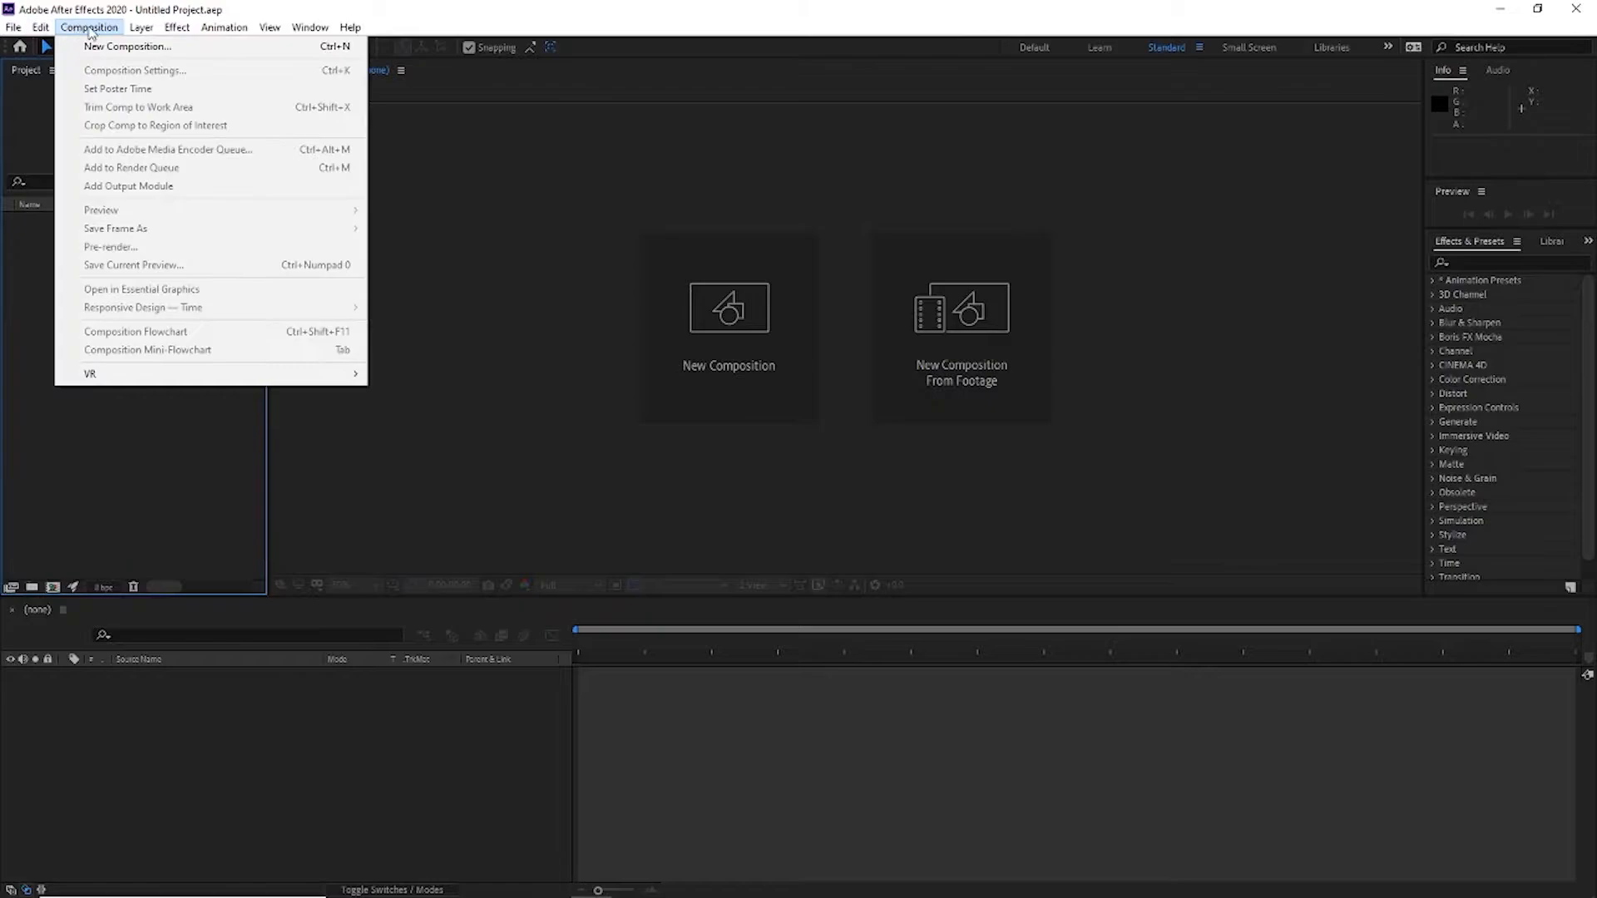
mouse_move(13, 30)
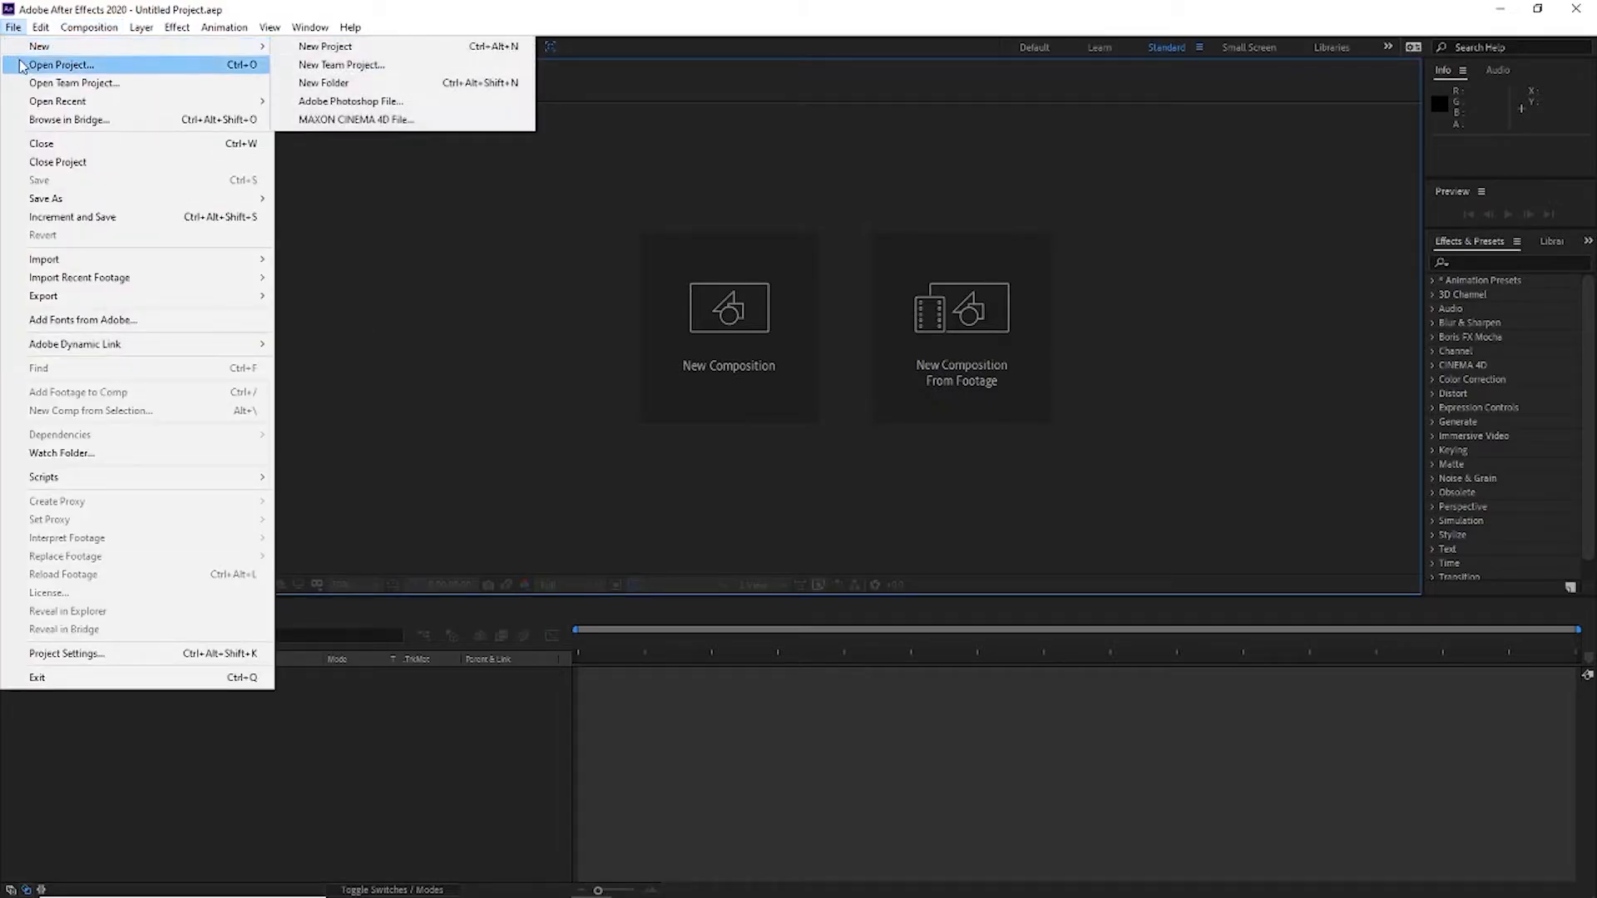
mouse_move(82, 265)
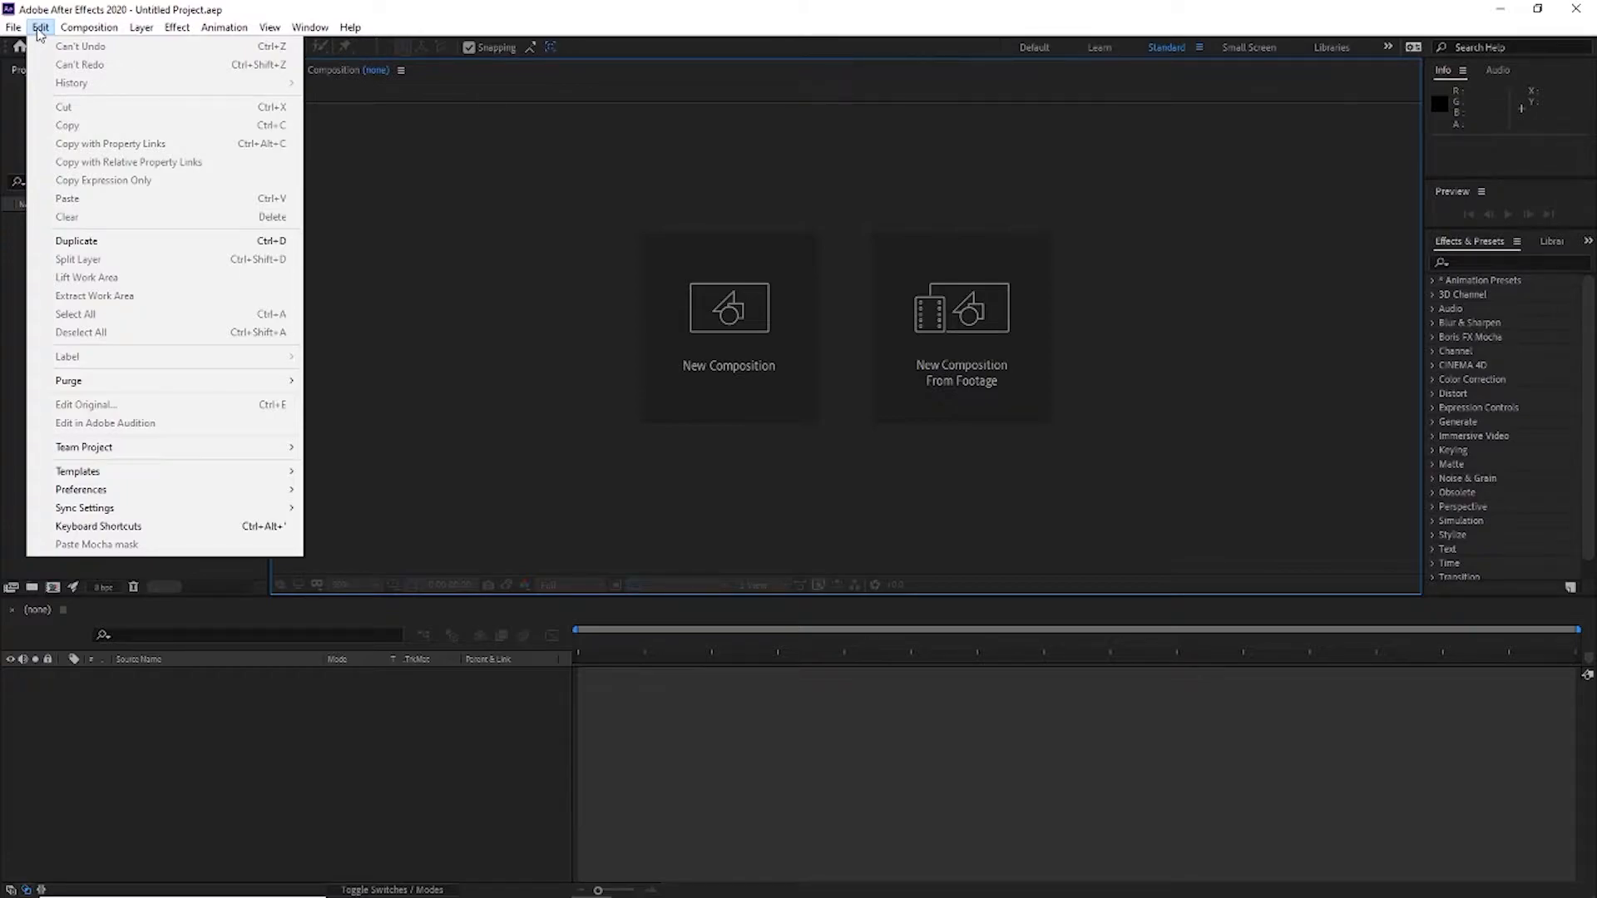
mouse_move(139, 30)
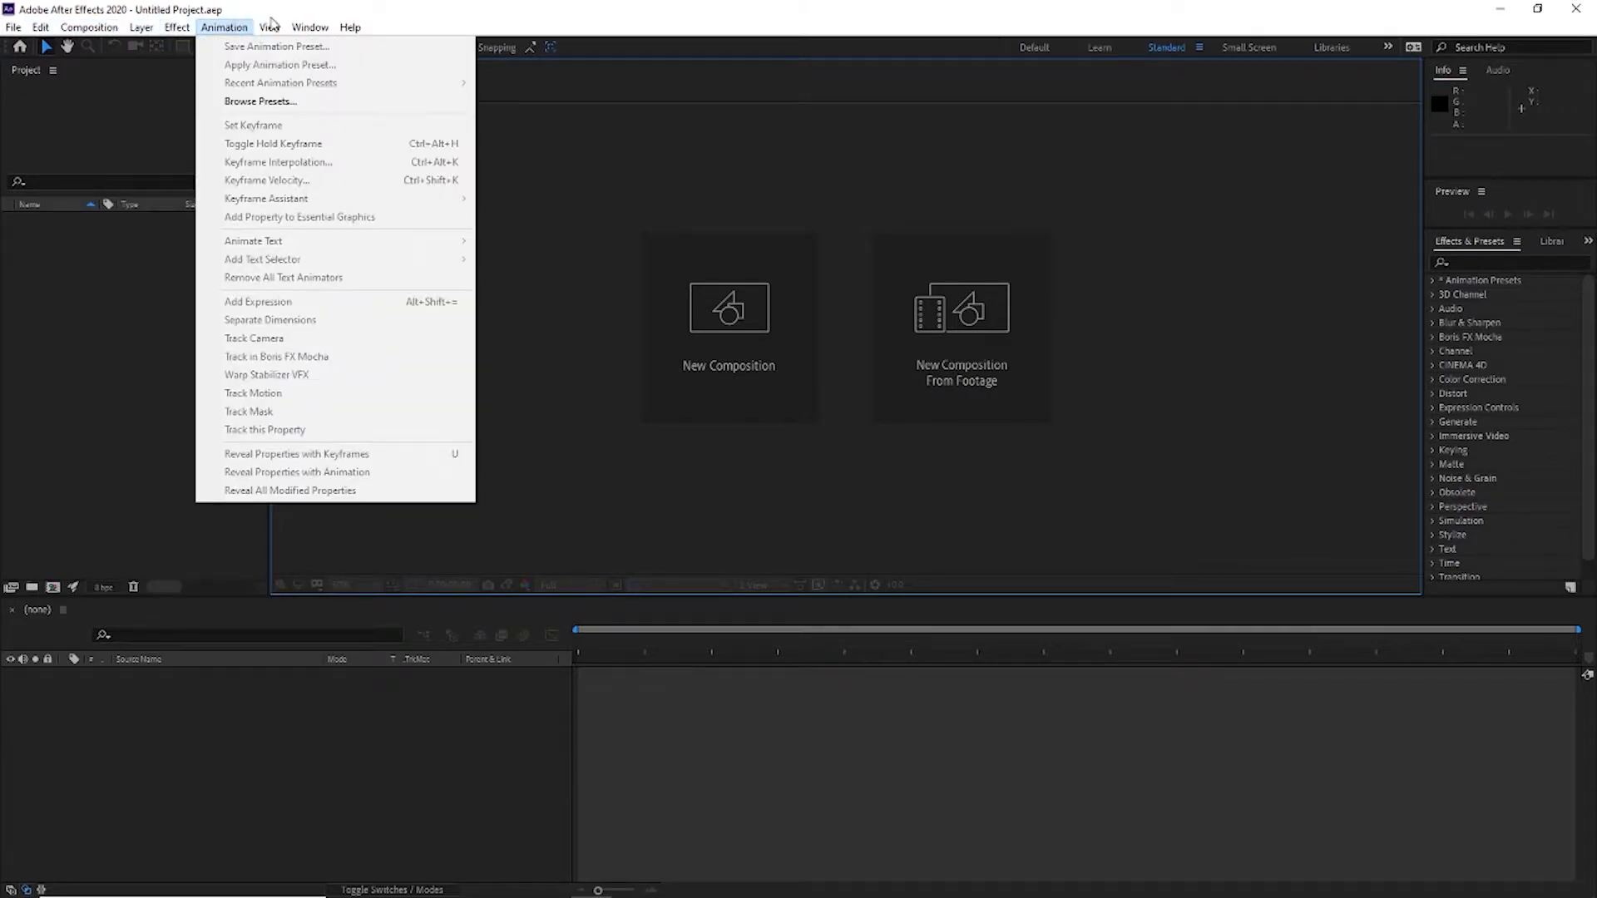
mouse_move(272, 29)
mouse_move(361, 38)
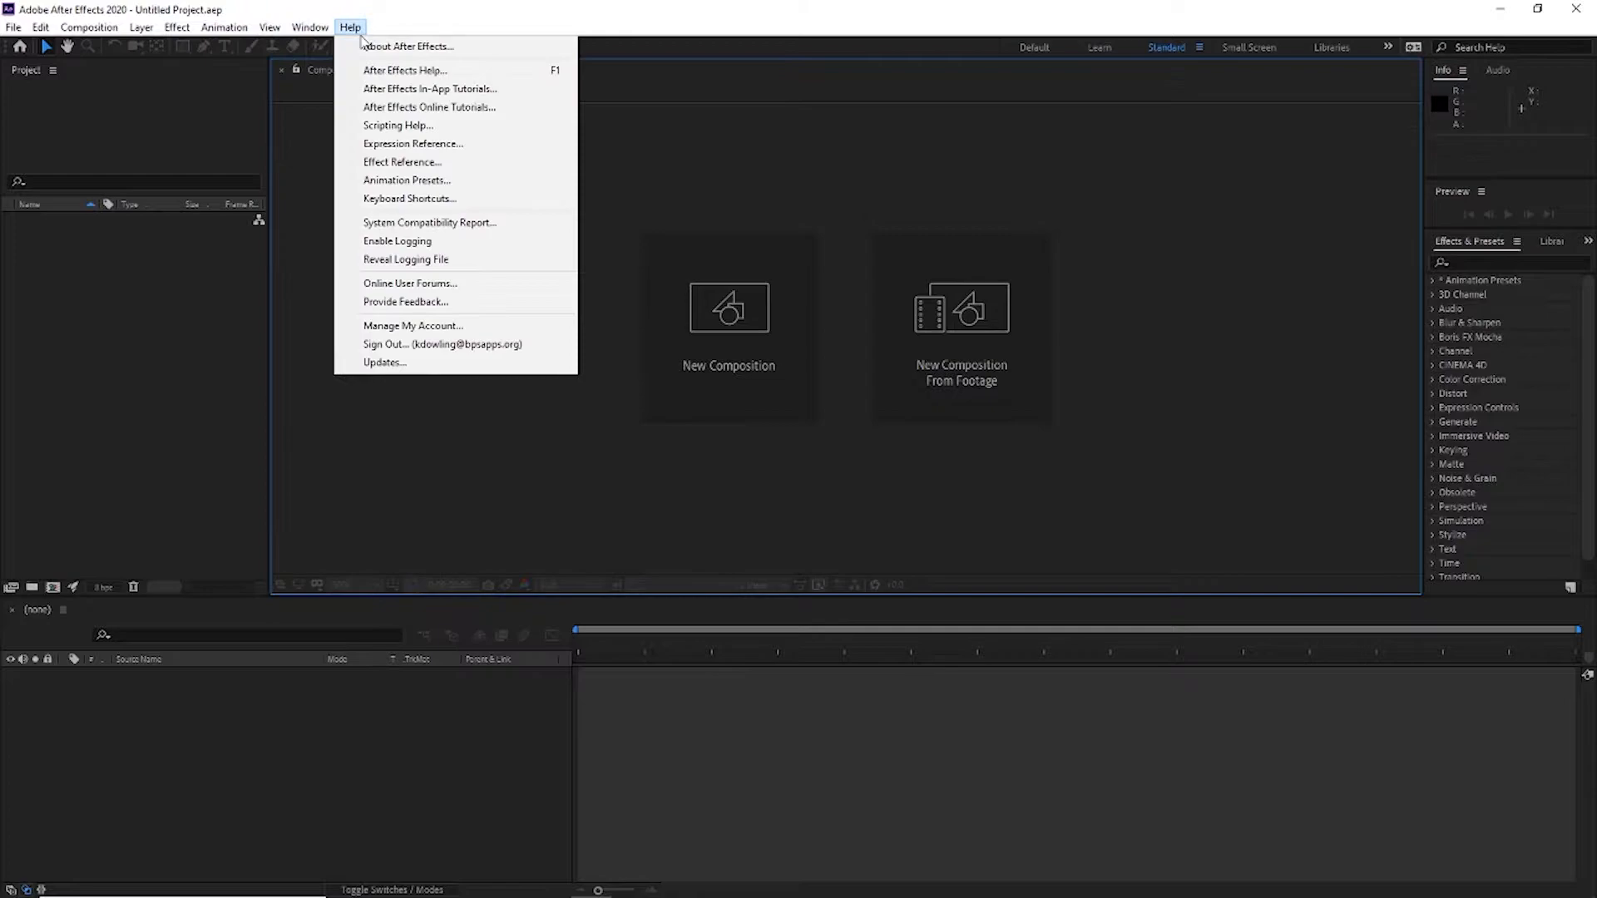
left_click(407, 468)
left_click(87, 107)
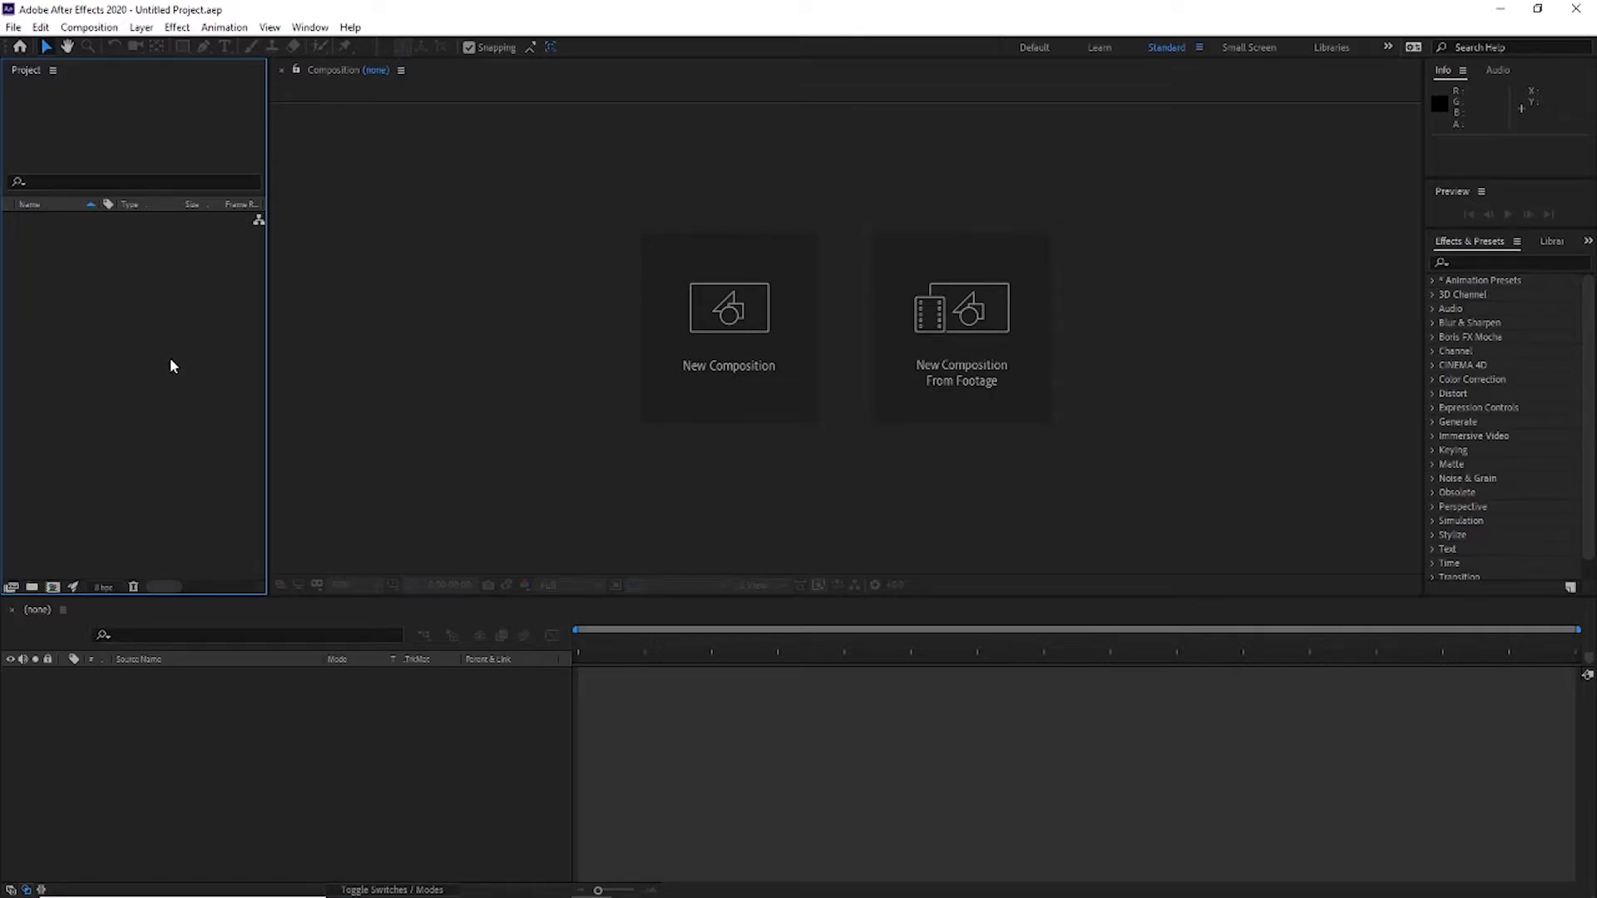
Create a new composition with the default HDV 1080 29.97 preset settings.
left_click(392, 287)
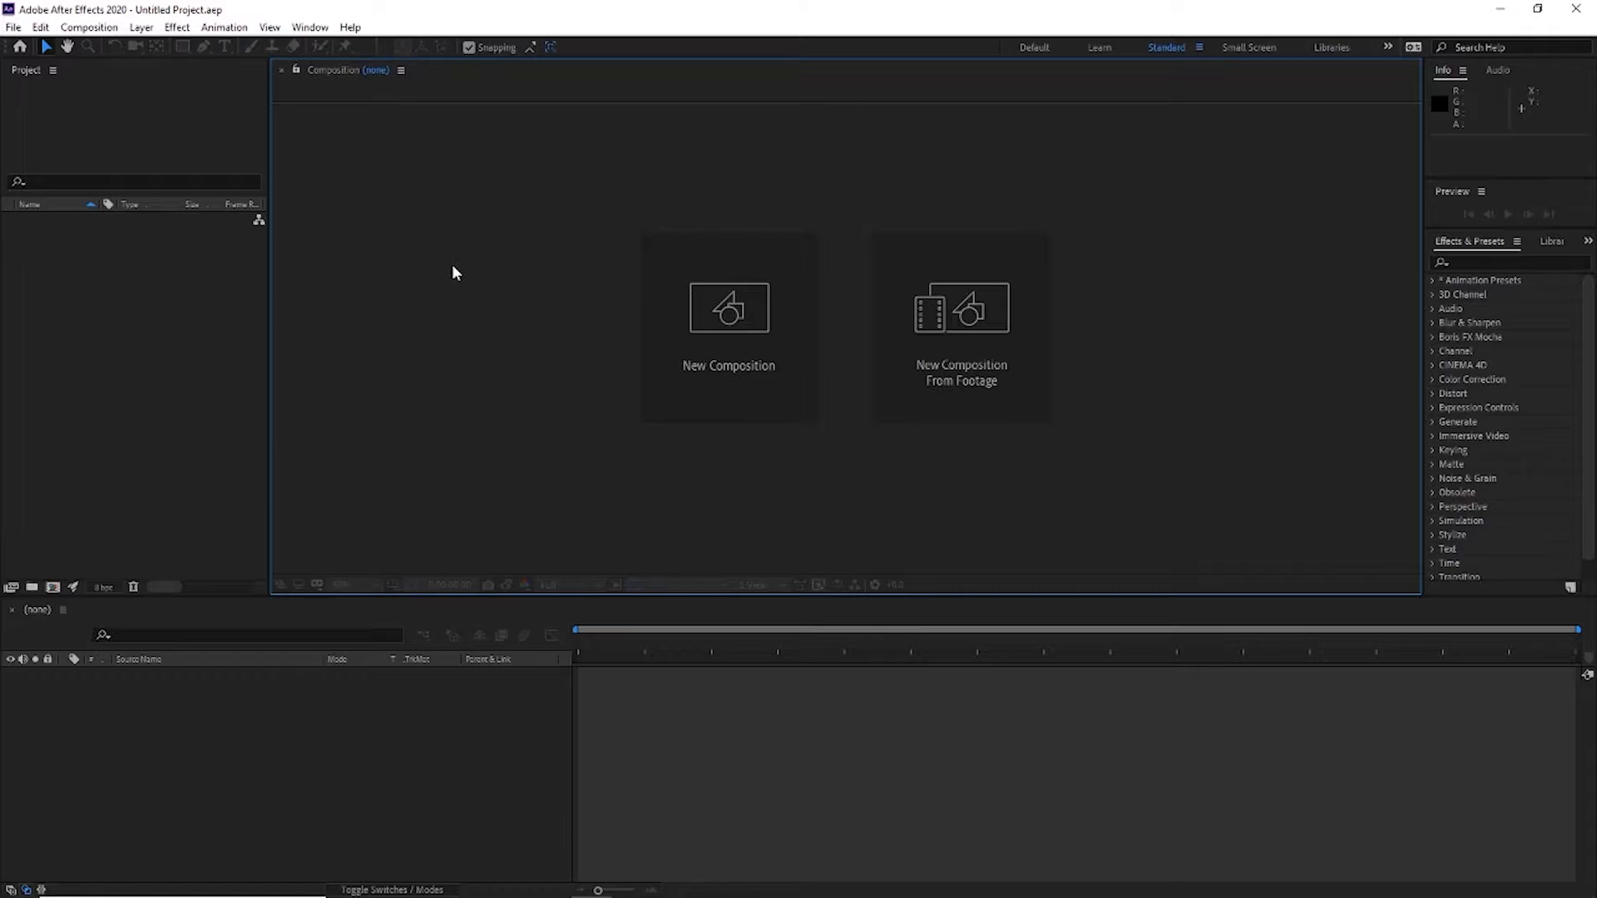
left_click(720, 379)
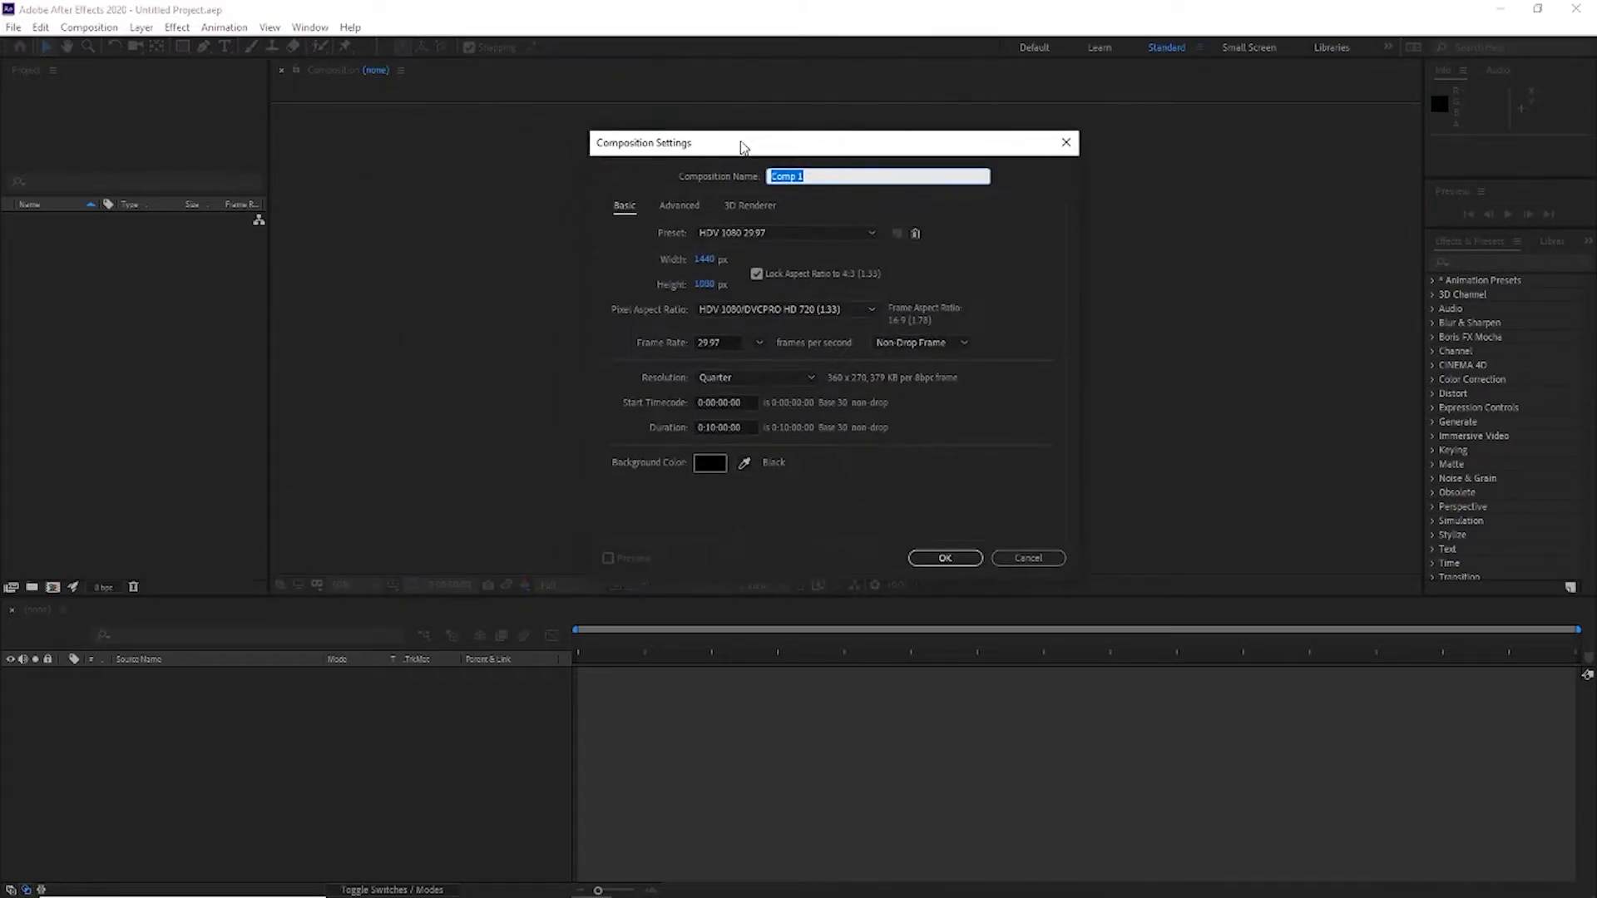
left_click(894, 531)
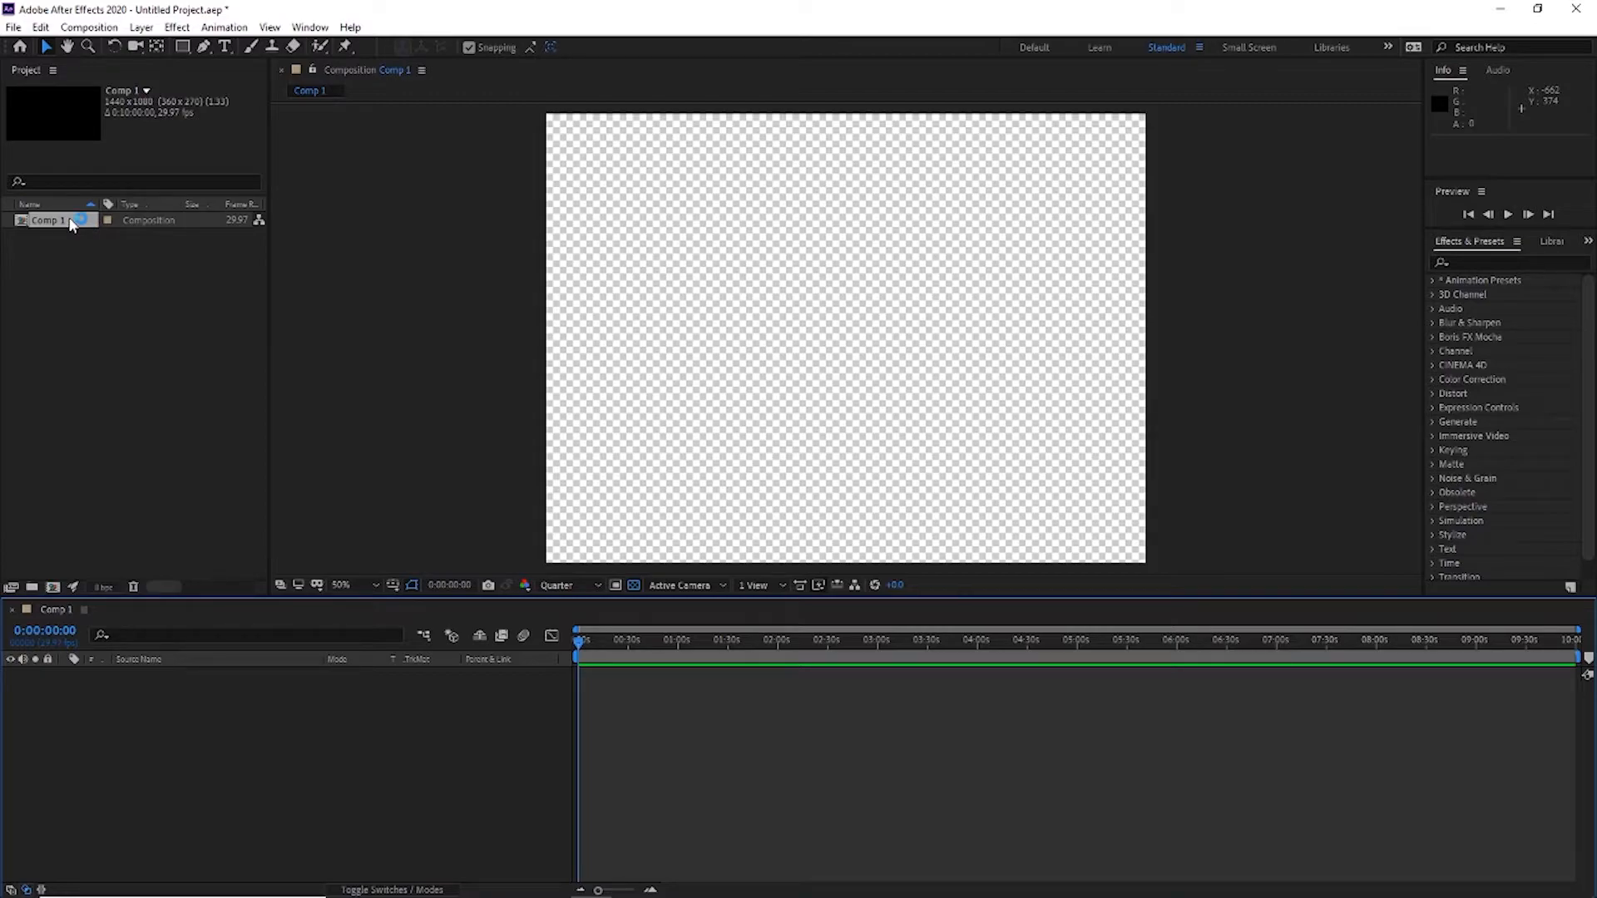
Examine the pixel information, the audio level controls and the preview playback controls.
left_click(1449, 79)
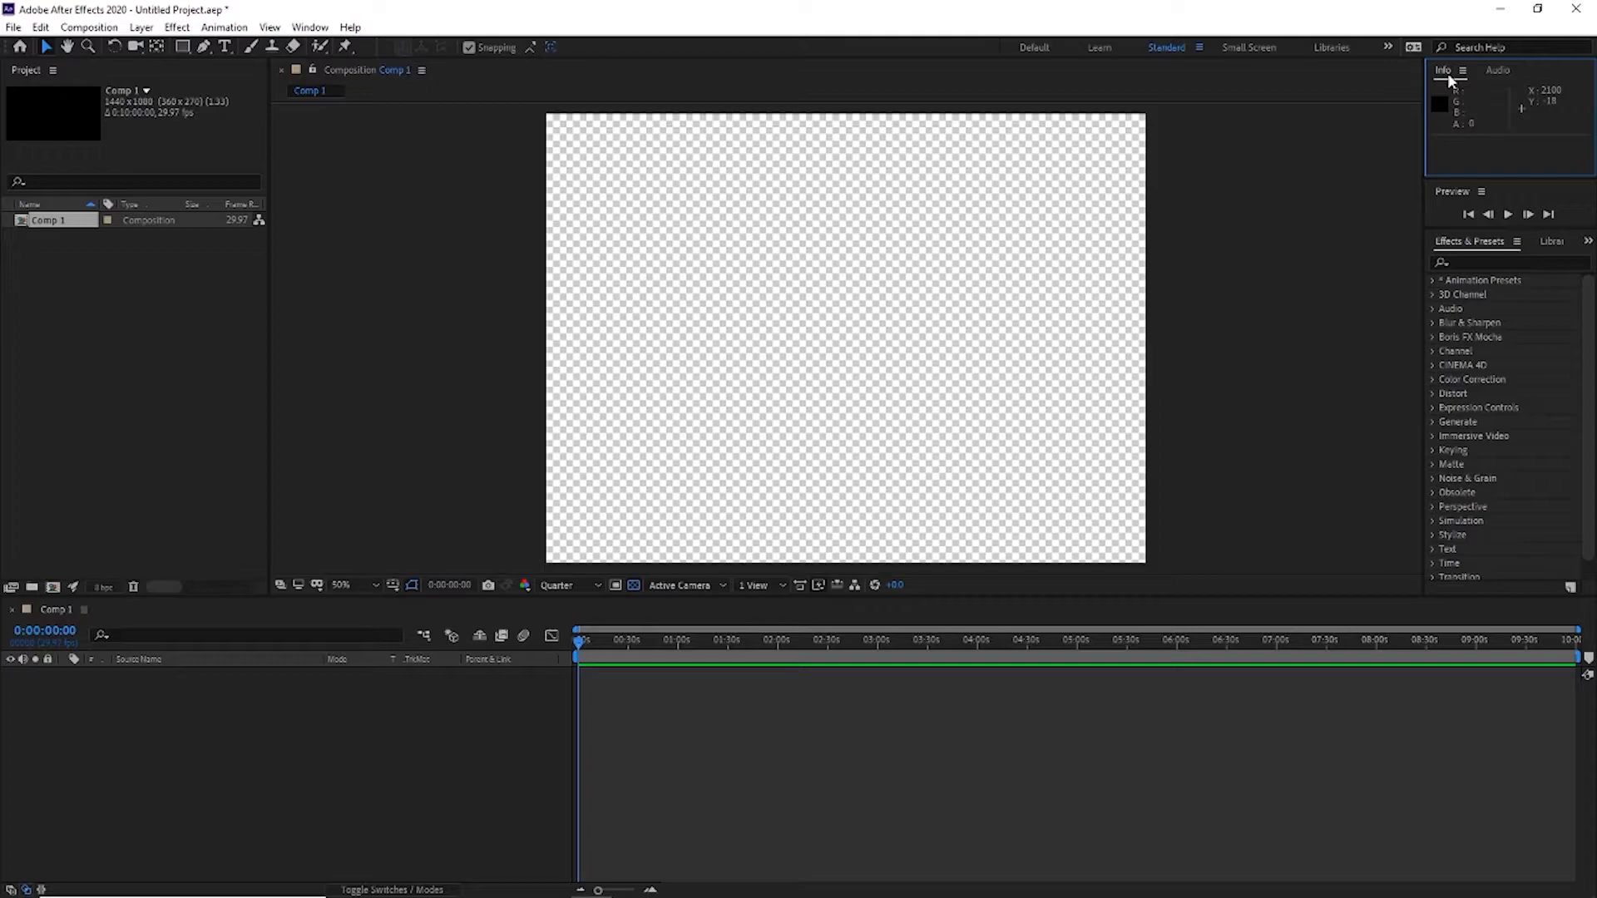
left_click(1495, 72)
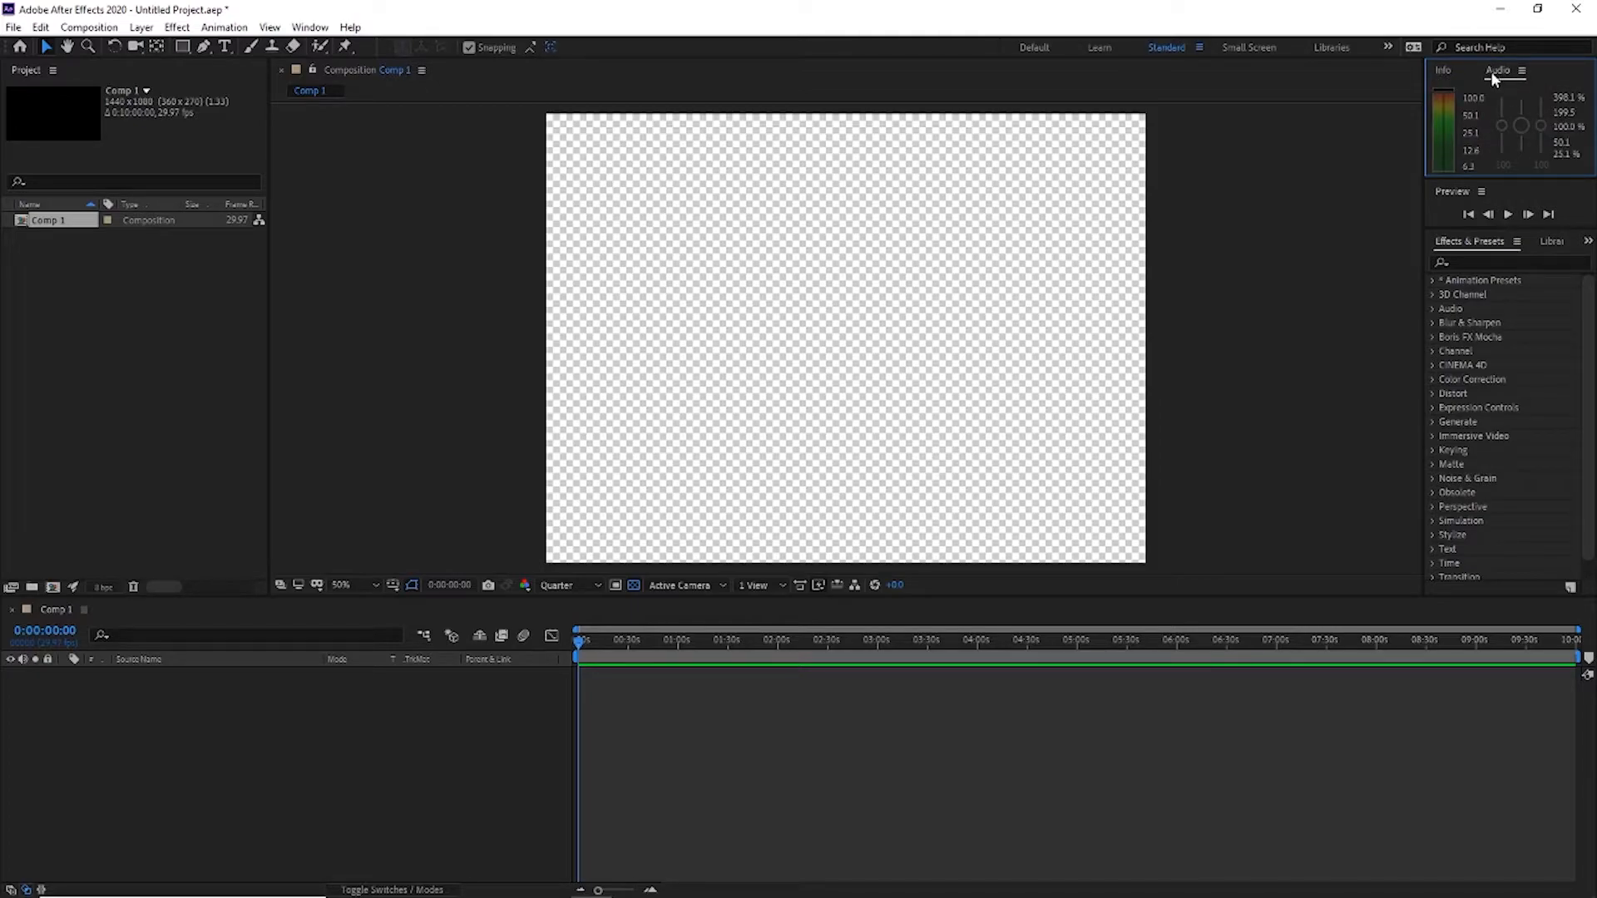
left_click(1497, 204)
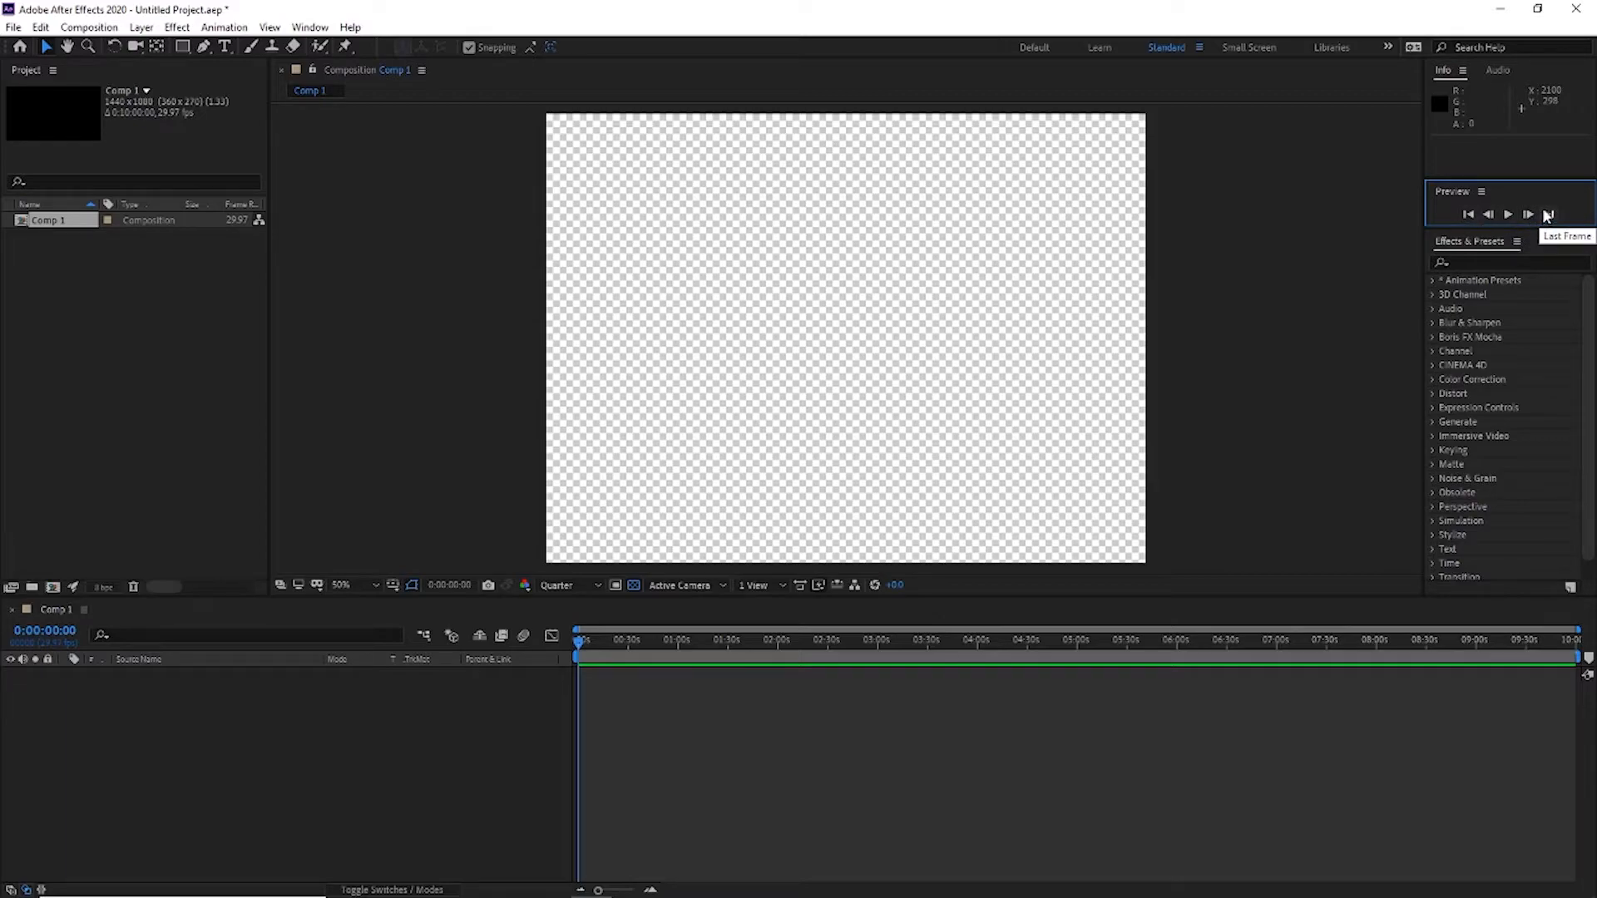
Examine the available effects, expanding and collapsing Animation Presets, 3D Channel, Blur & Sharpen and Boris FX Mocha.
left_click(1477, 247)
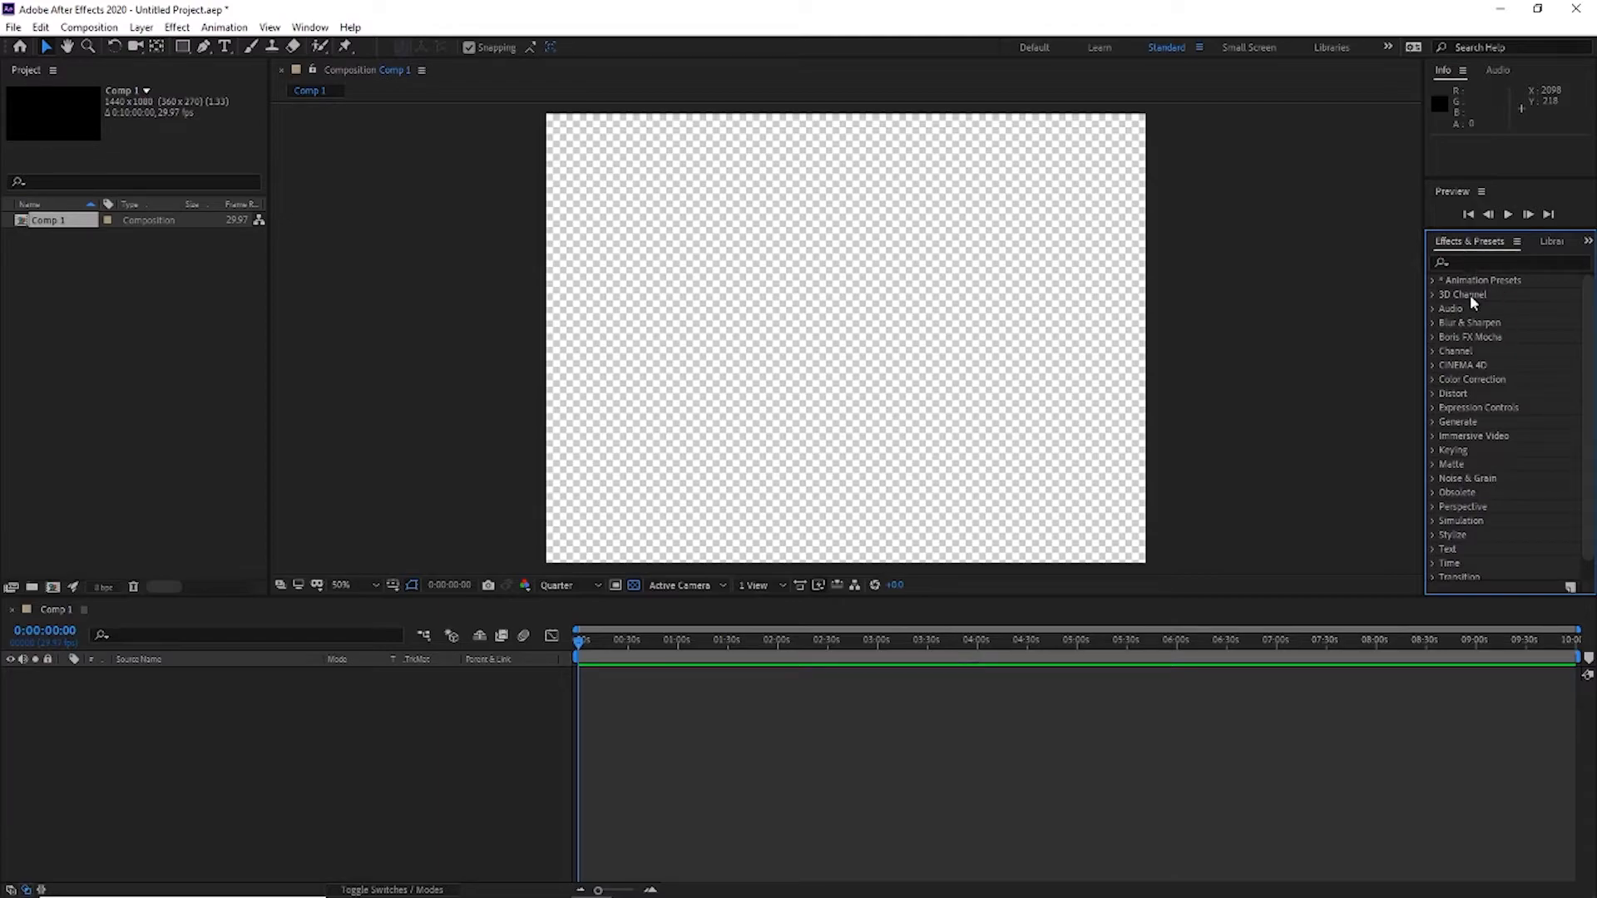
scroll(1471, 300, "down", 1)
scroll(1472, 573, "up", 1)
left_click(1434, 281)
left_click(1433, 281)
left_click(1432, 296)
left_click(1432, 295)
left_click(1434, 323)
left_click(1434, 323)
left_click(1431, 336)
left_click(1431, 337)
Add a new shape layer to the composition's timeline and deselect it.
left_click(485, 618)
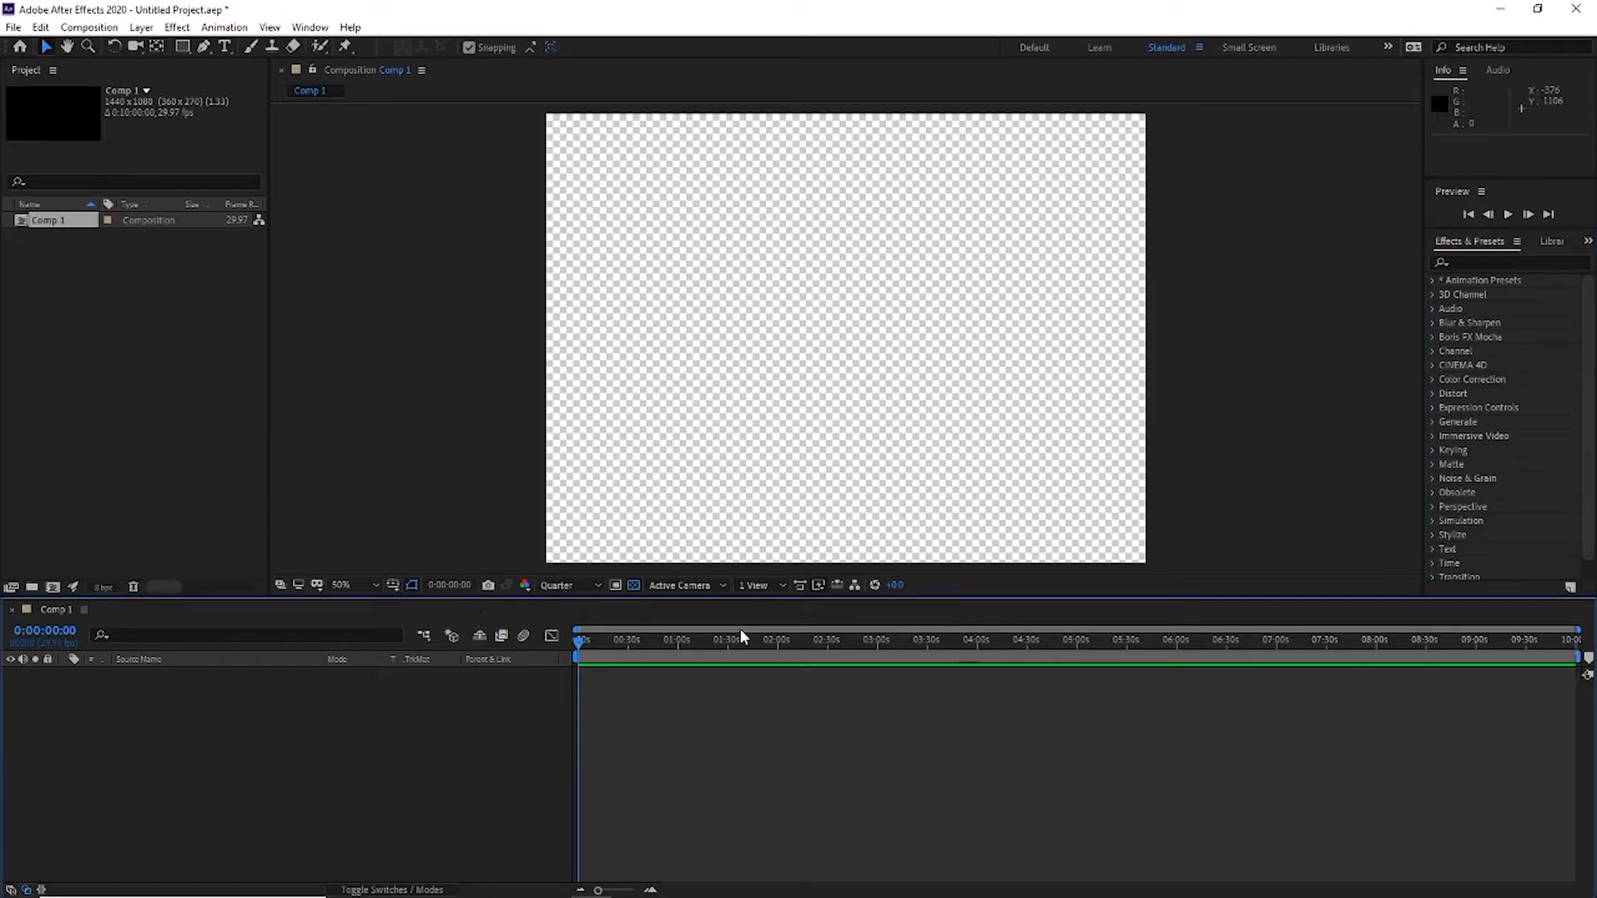
left_click_drag(701, 617, 177, 698)
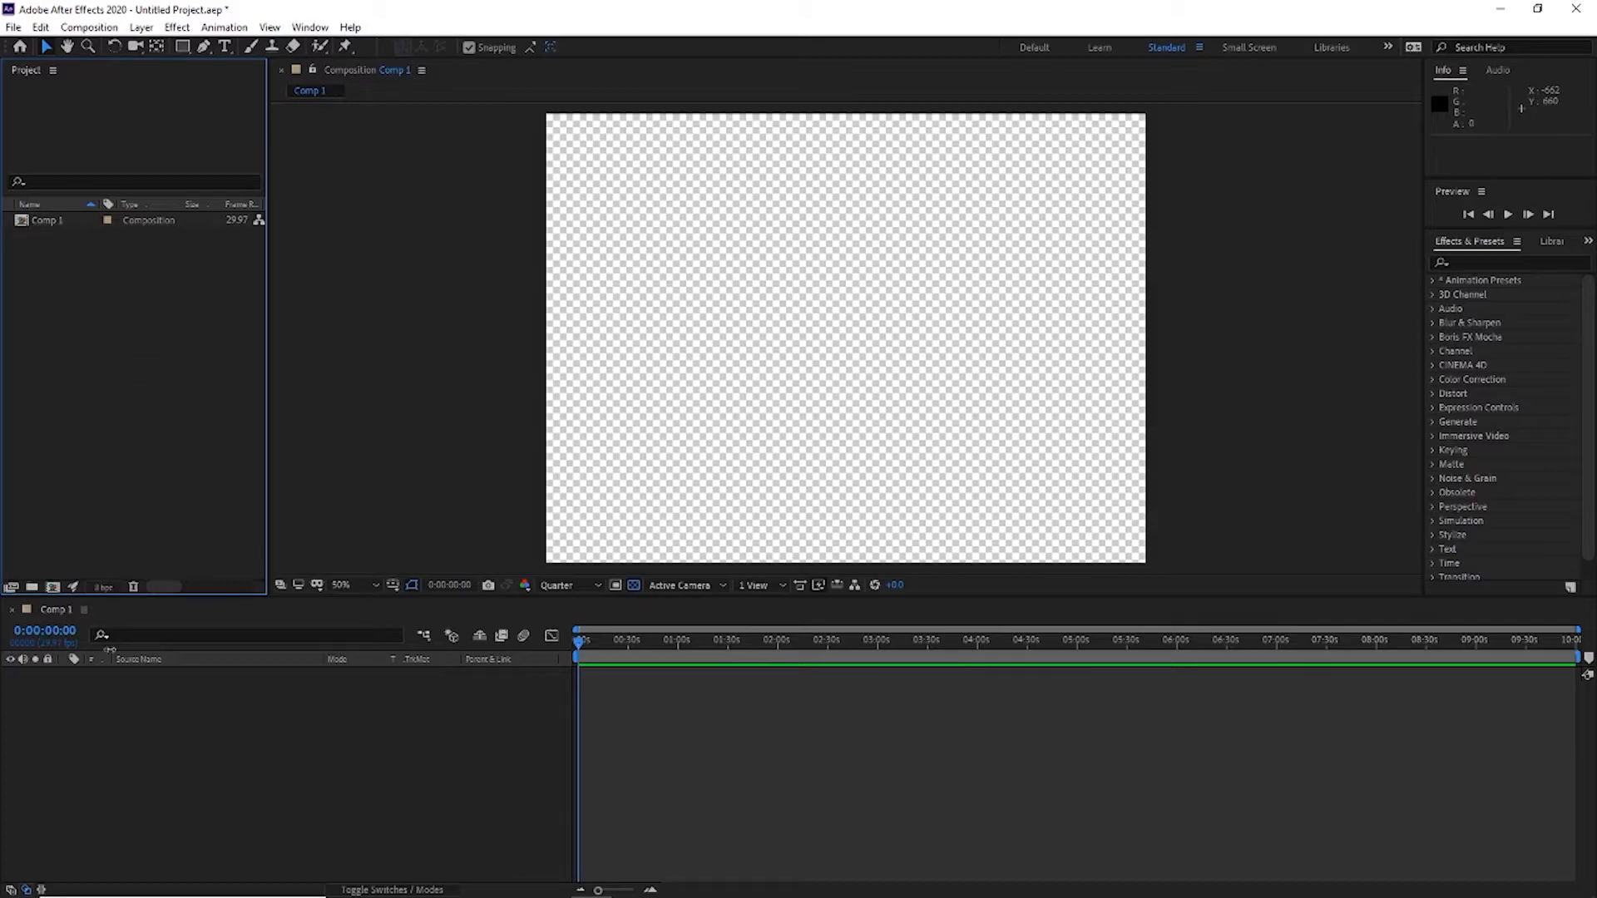
right_click(126, 759)
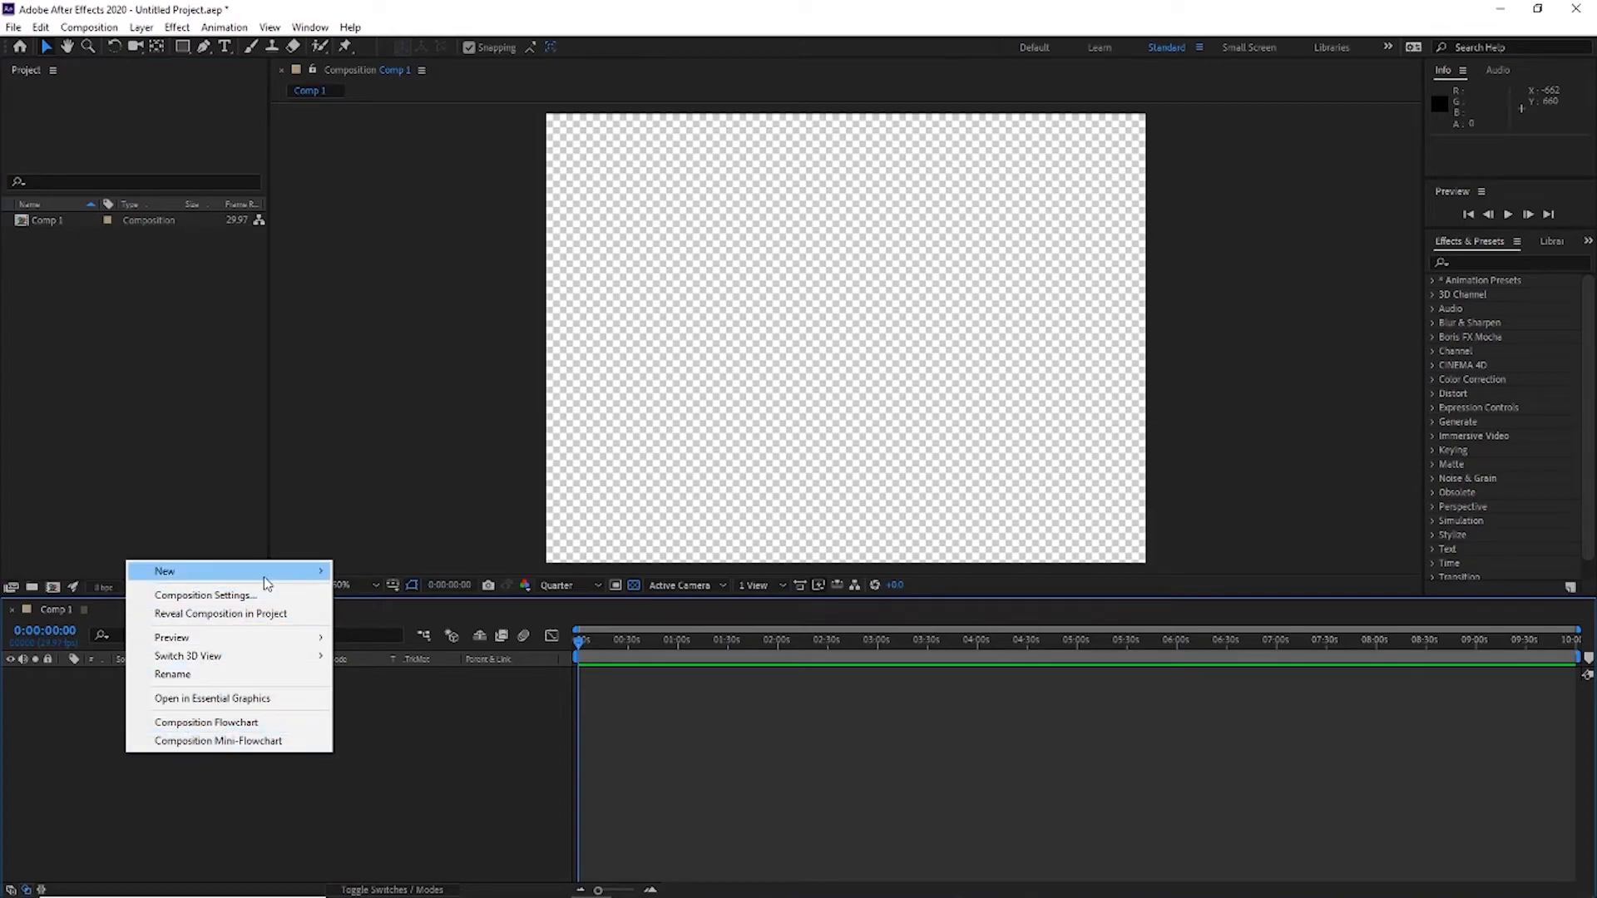
mouse_move(266, 583)
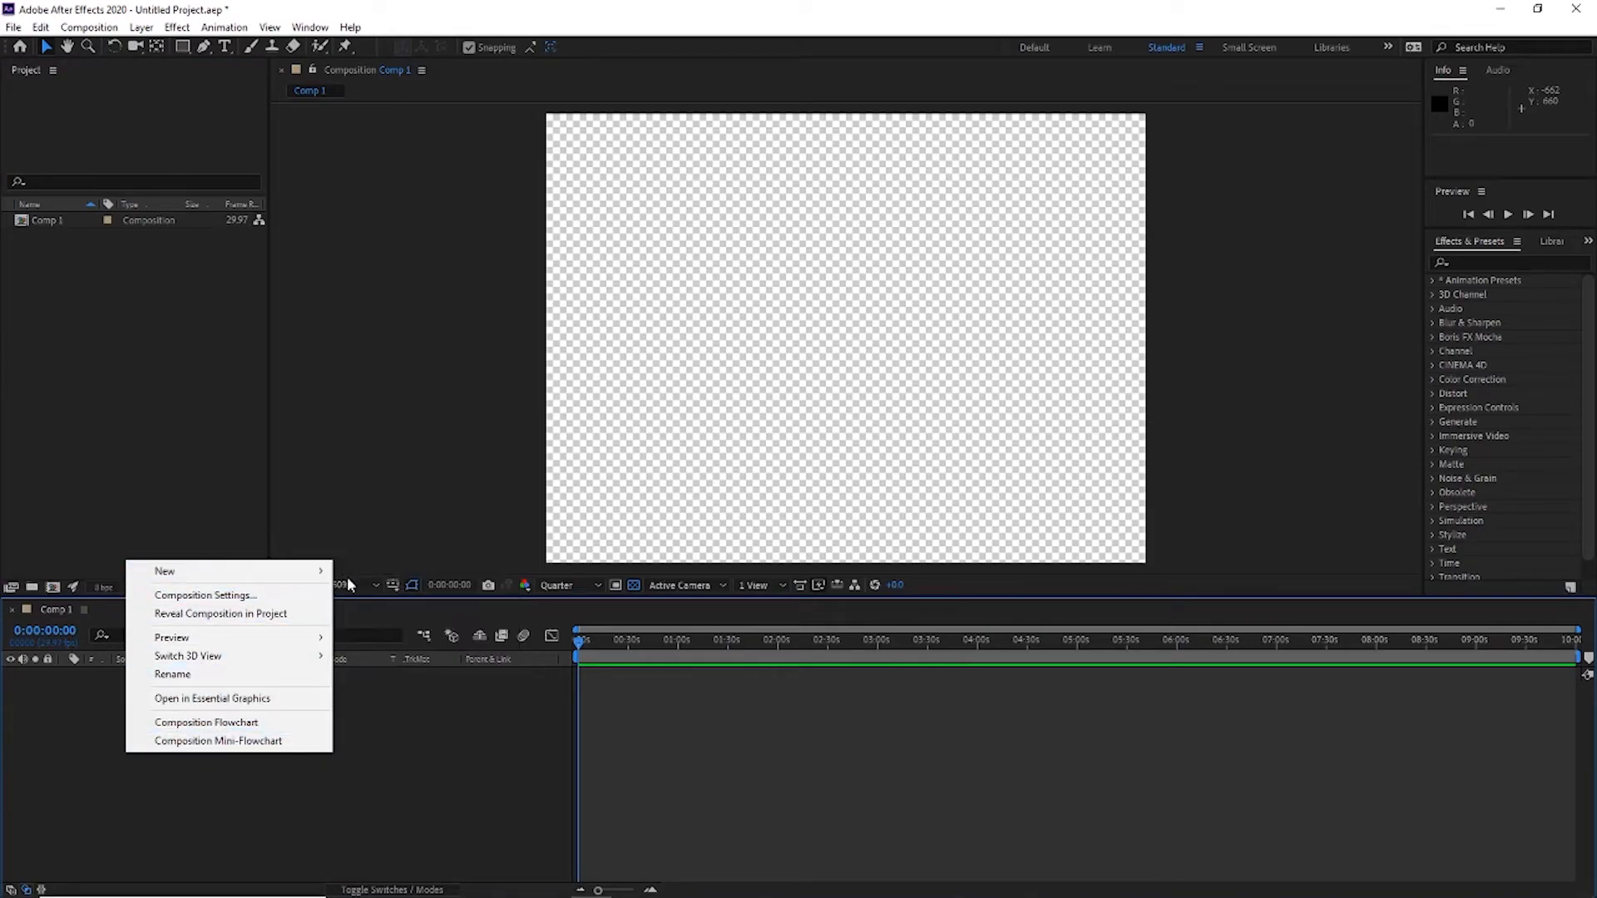
left_click(391, 687)
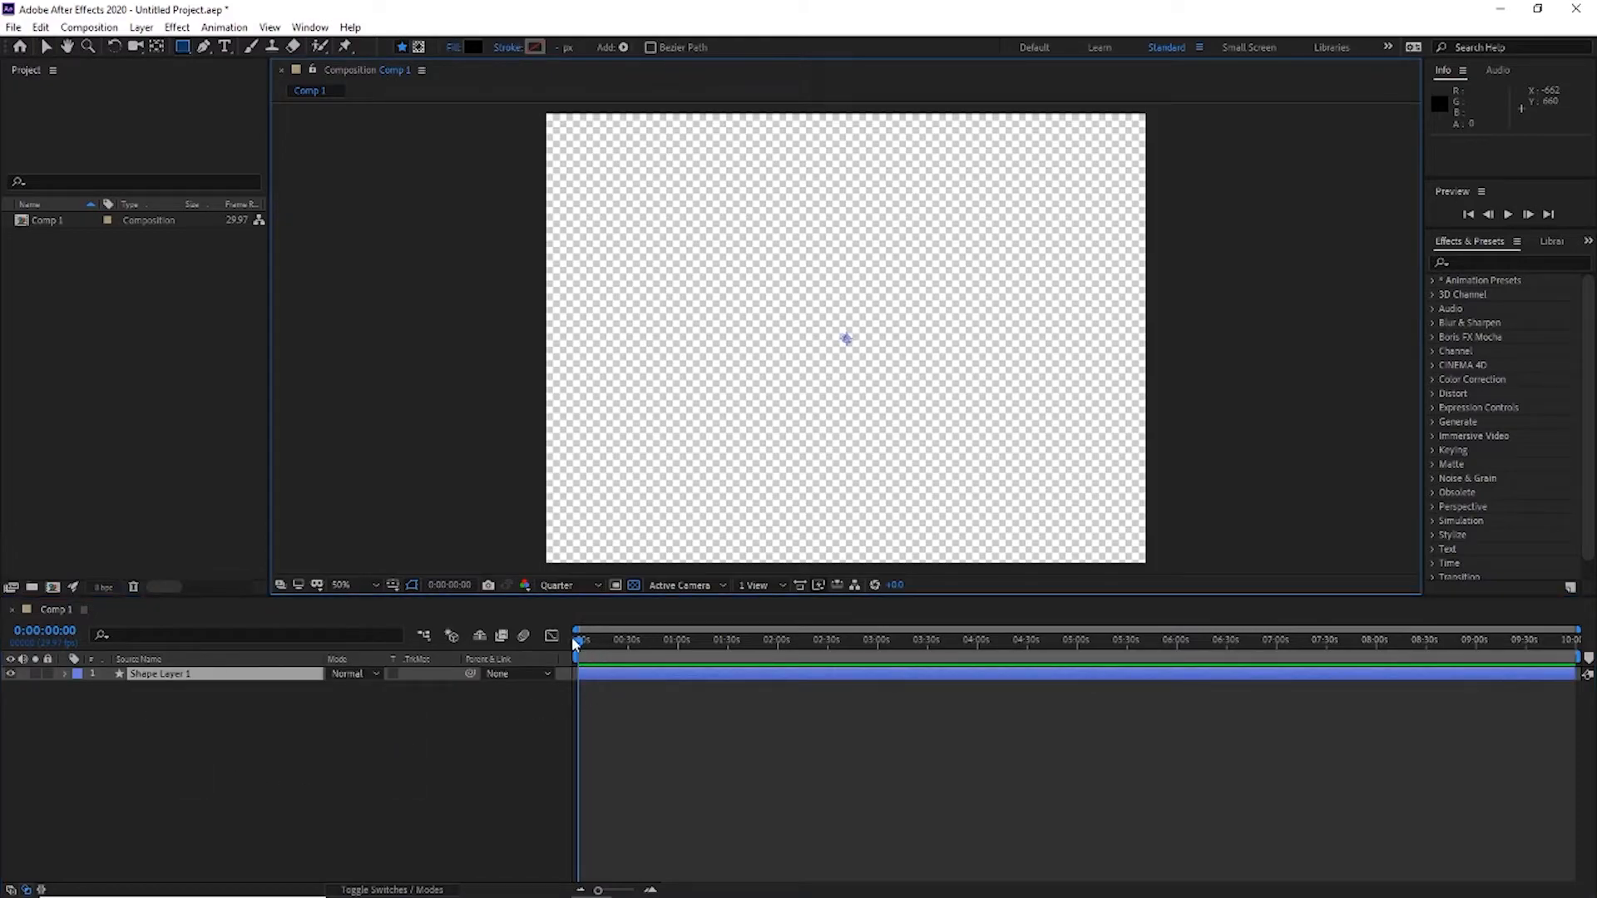
left_click(480, 747)
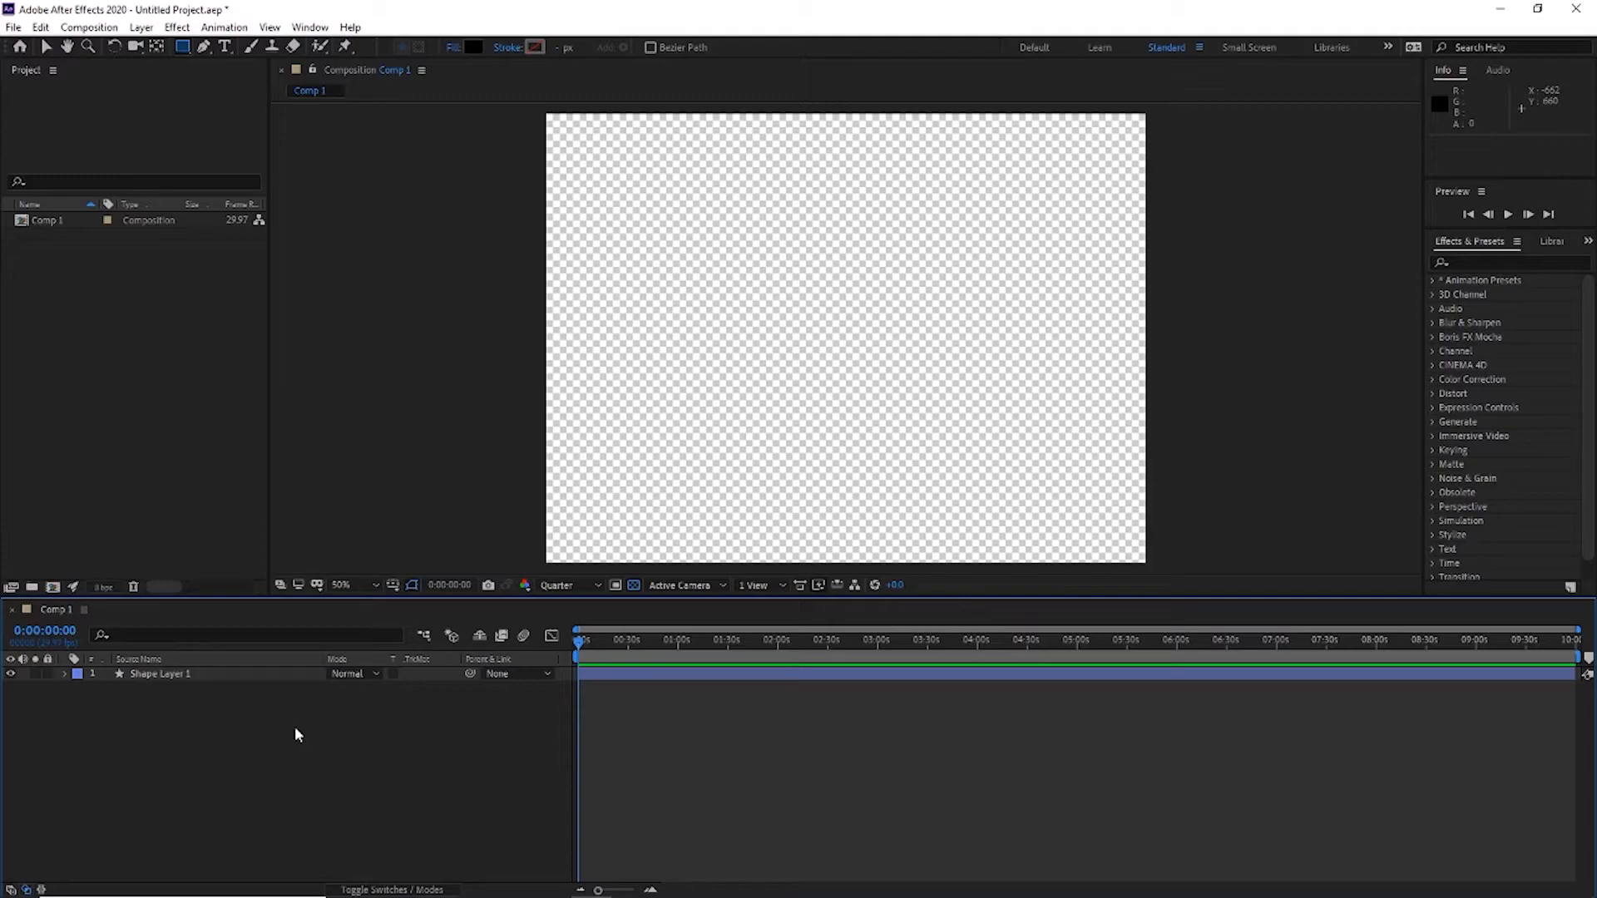
Switch the workspace layout to Motion Tracking.
left_click(310, 26)
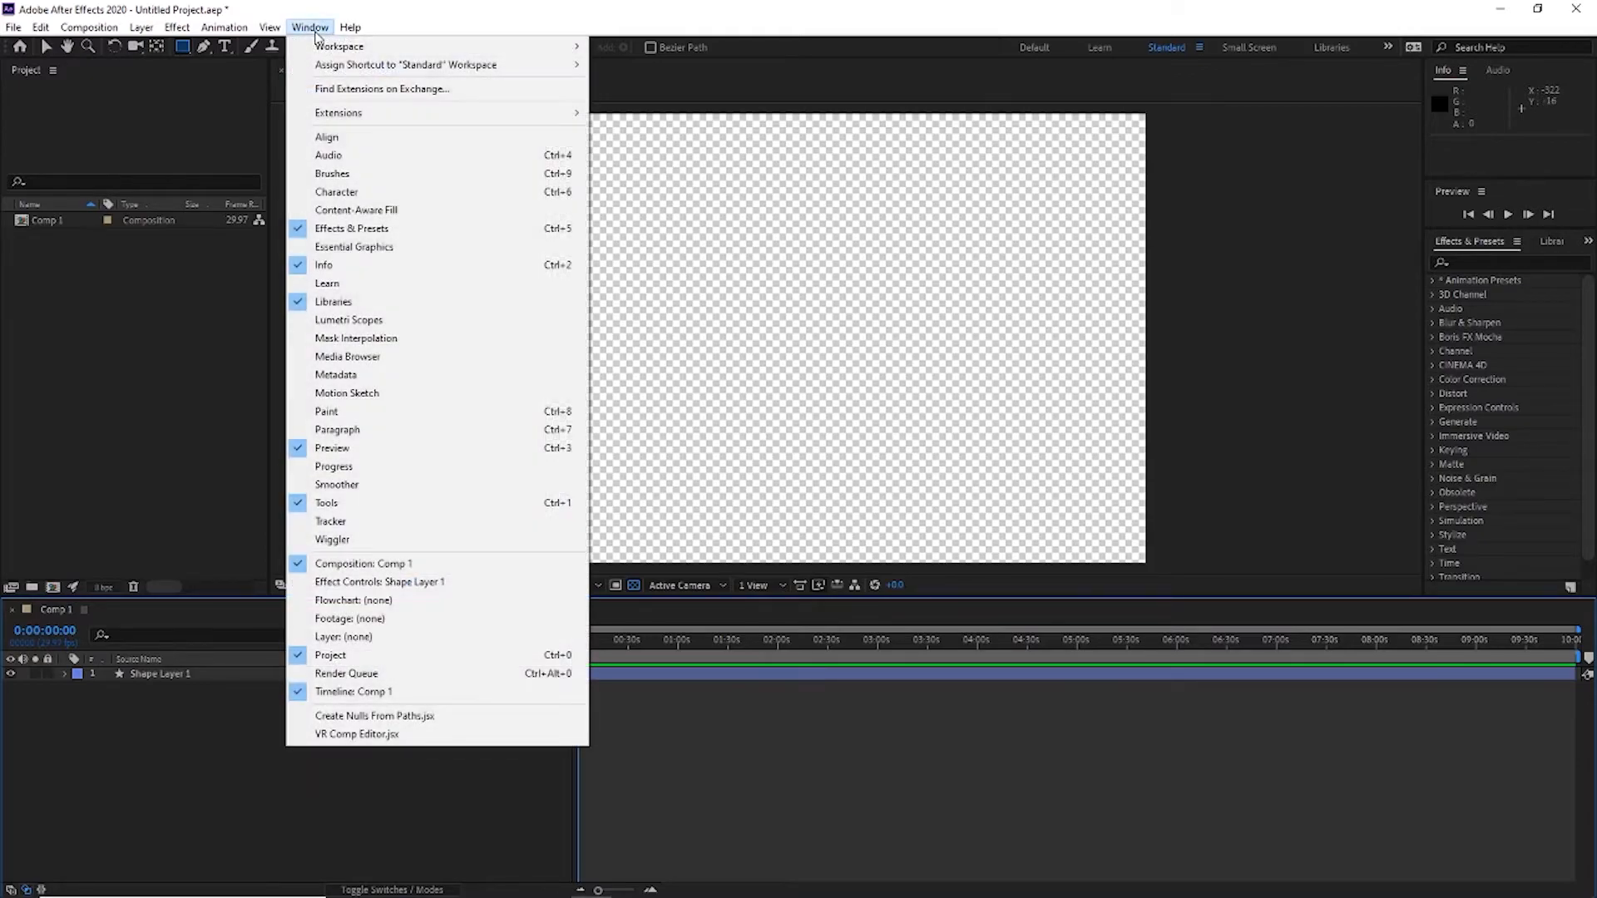
mouse_move(331, 48)
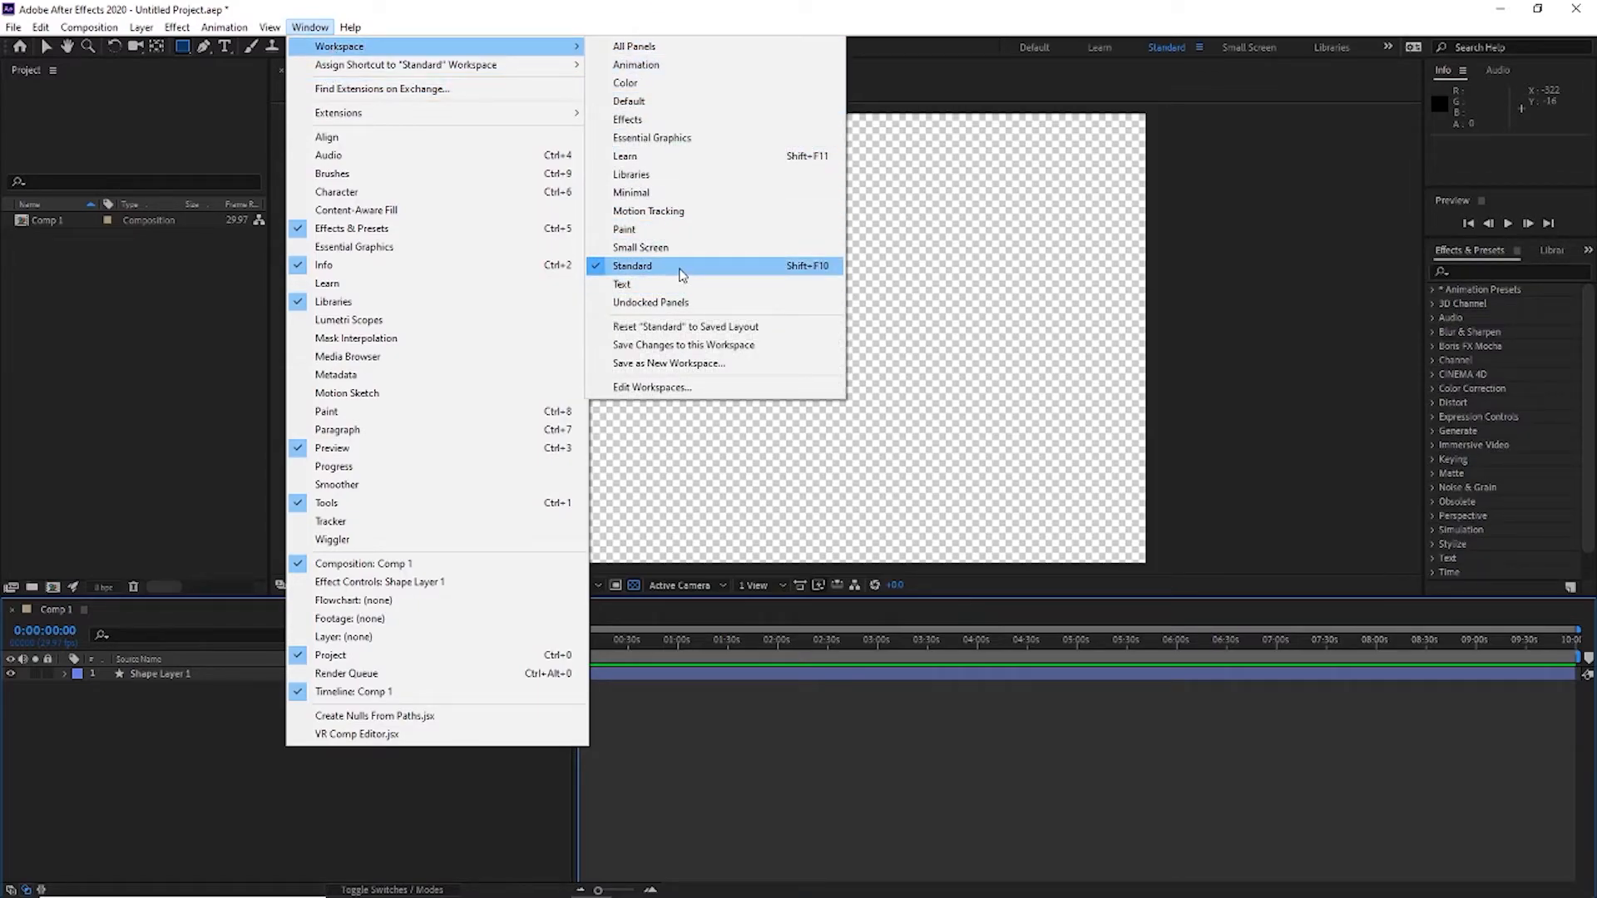
left_click(670, 212)
Switch the workspace layout to Animation.
left_click(310, 27)
mouse_move(333, 46)
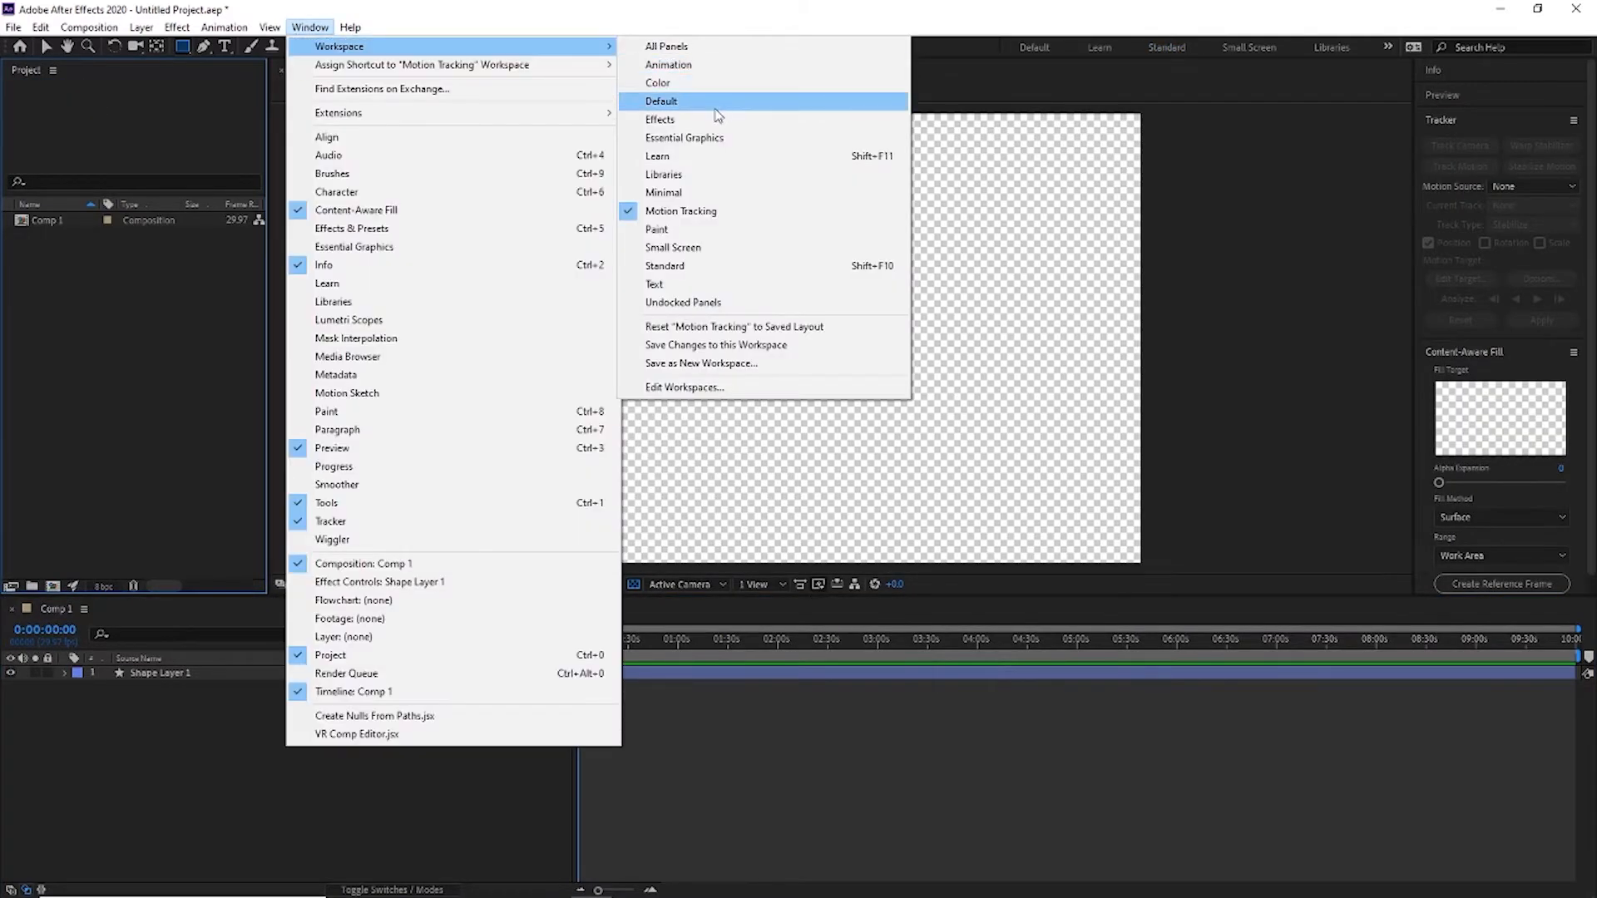
left_click(702, 125)
key("shift+F10")
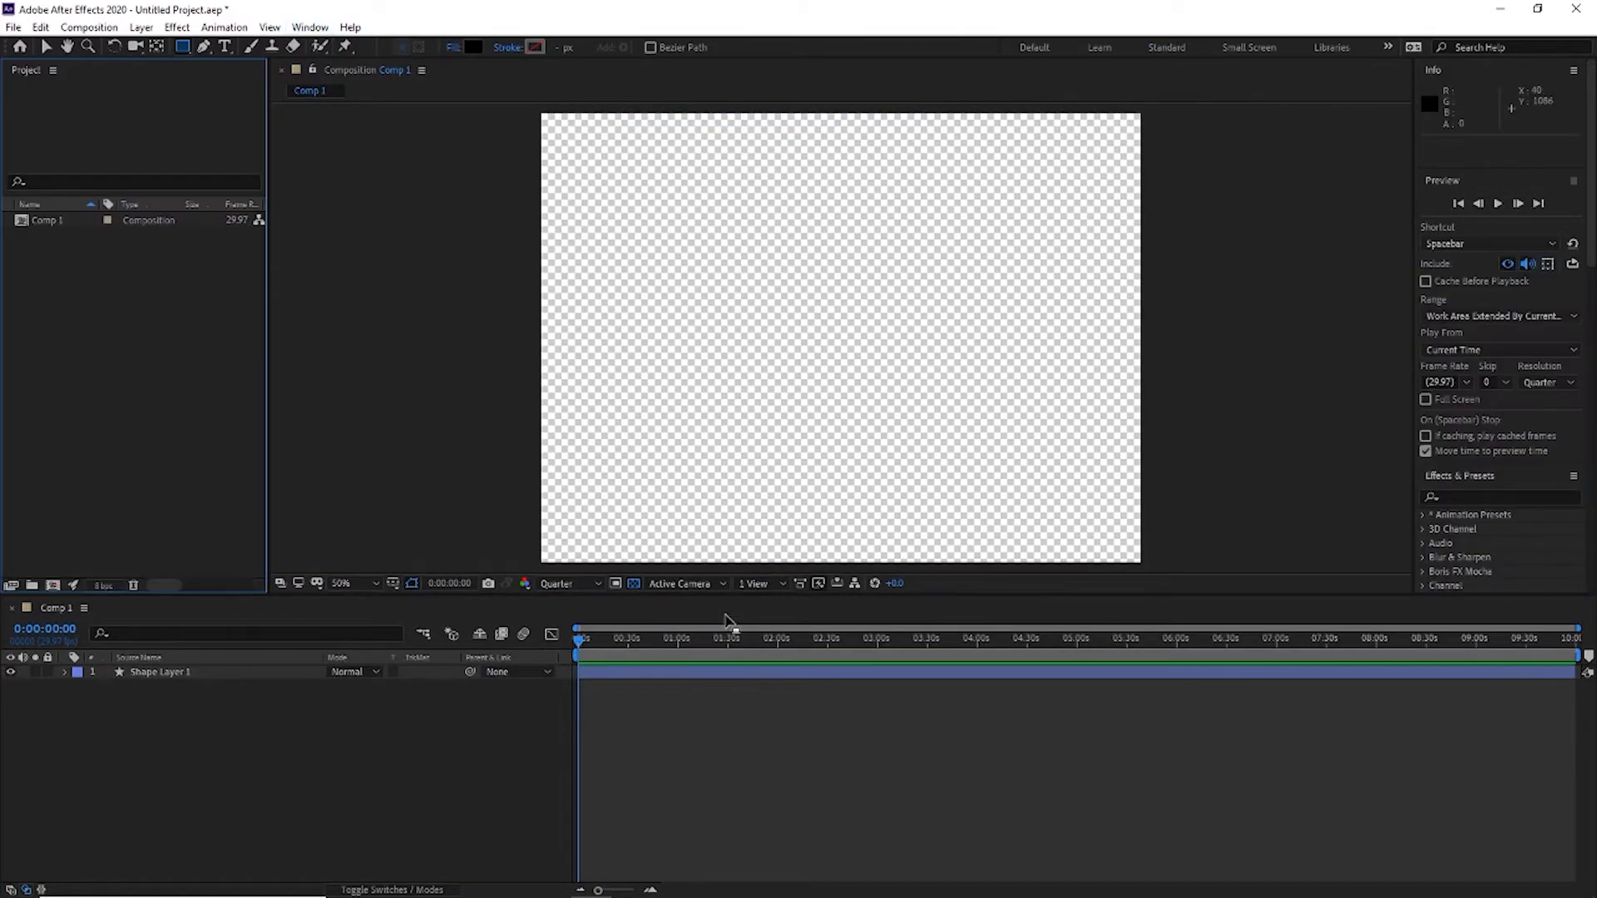
Dock the preview controls above the project items and group Effects & Presets with the composition view.
left_click(1443, 180)
left_click_drag(1415, 176, 175, 106)
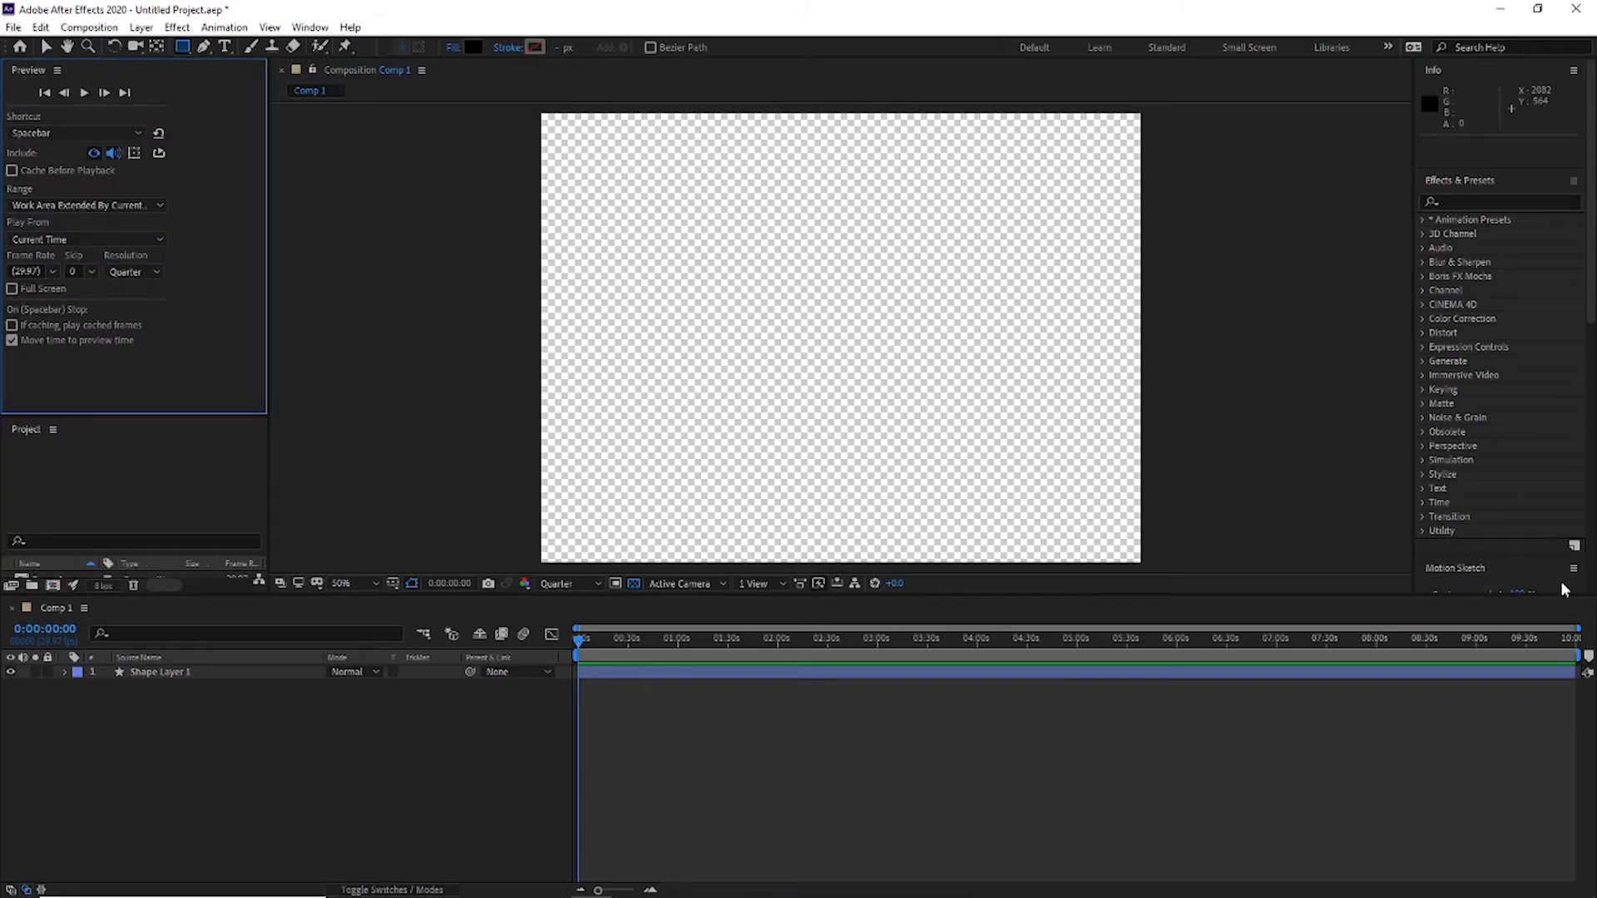
left_click_drag(1469, 178, 516, 86)
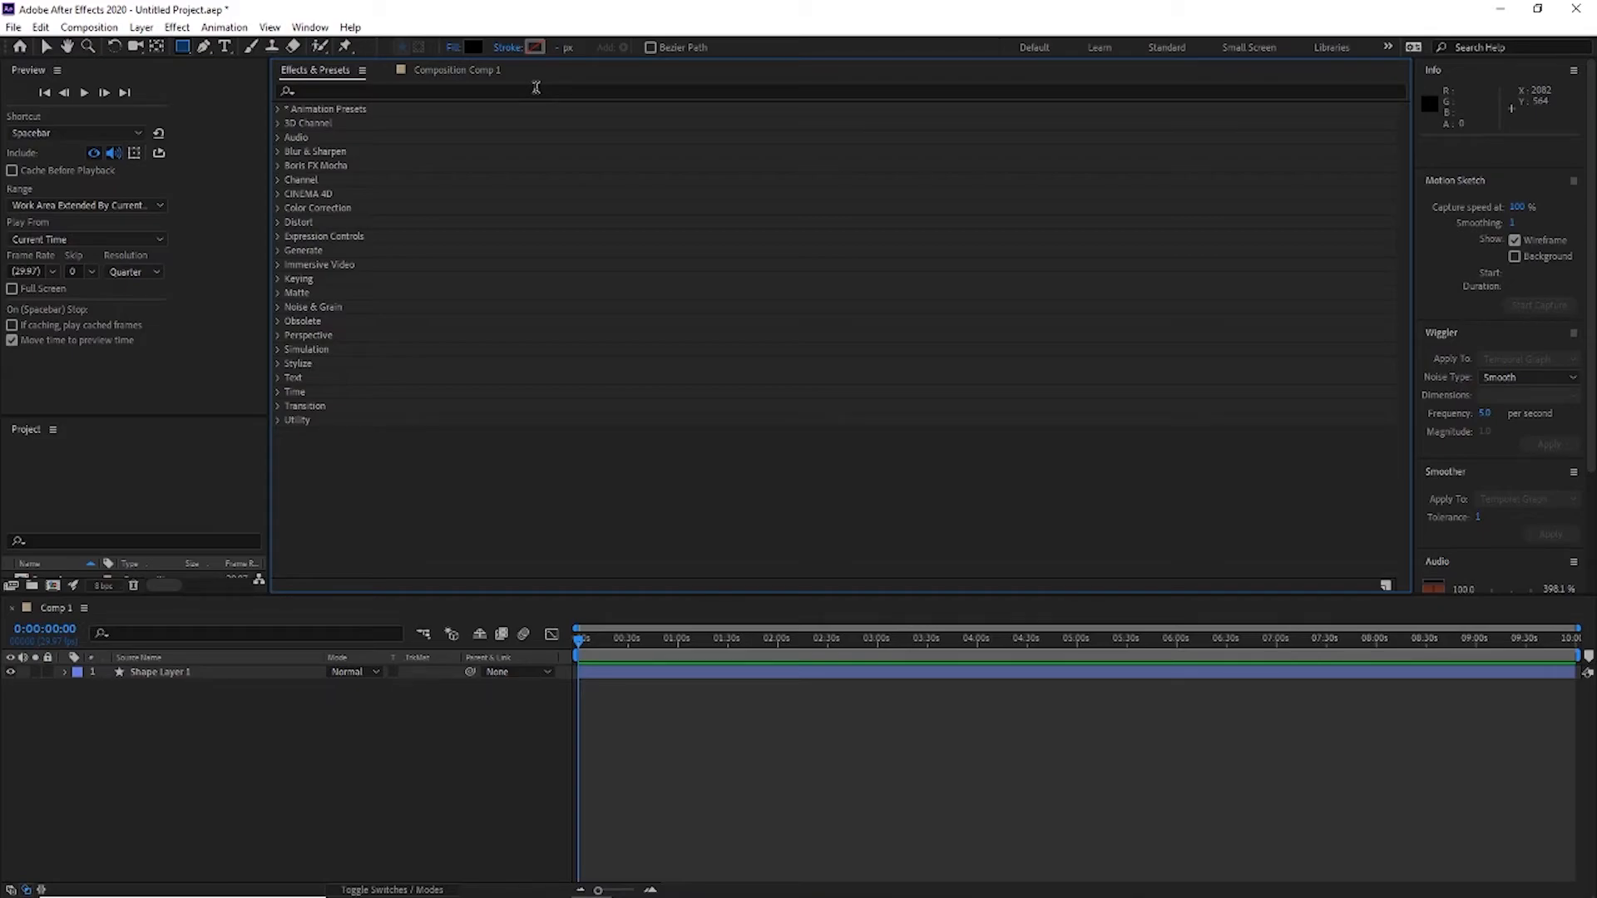
Reset the Animation workspace to its saved layout.
left_click(325, 30)
mouse_move(328, 47)
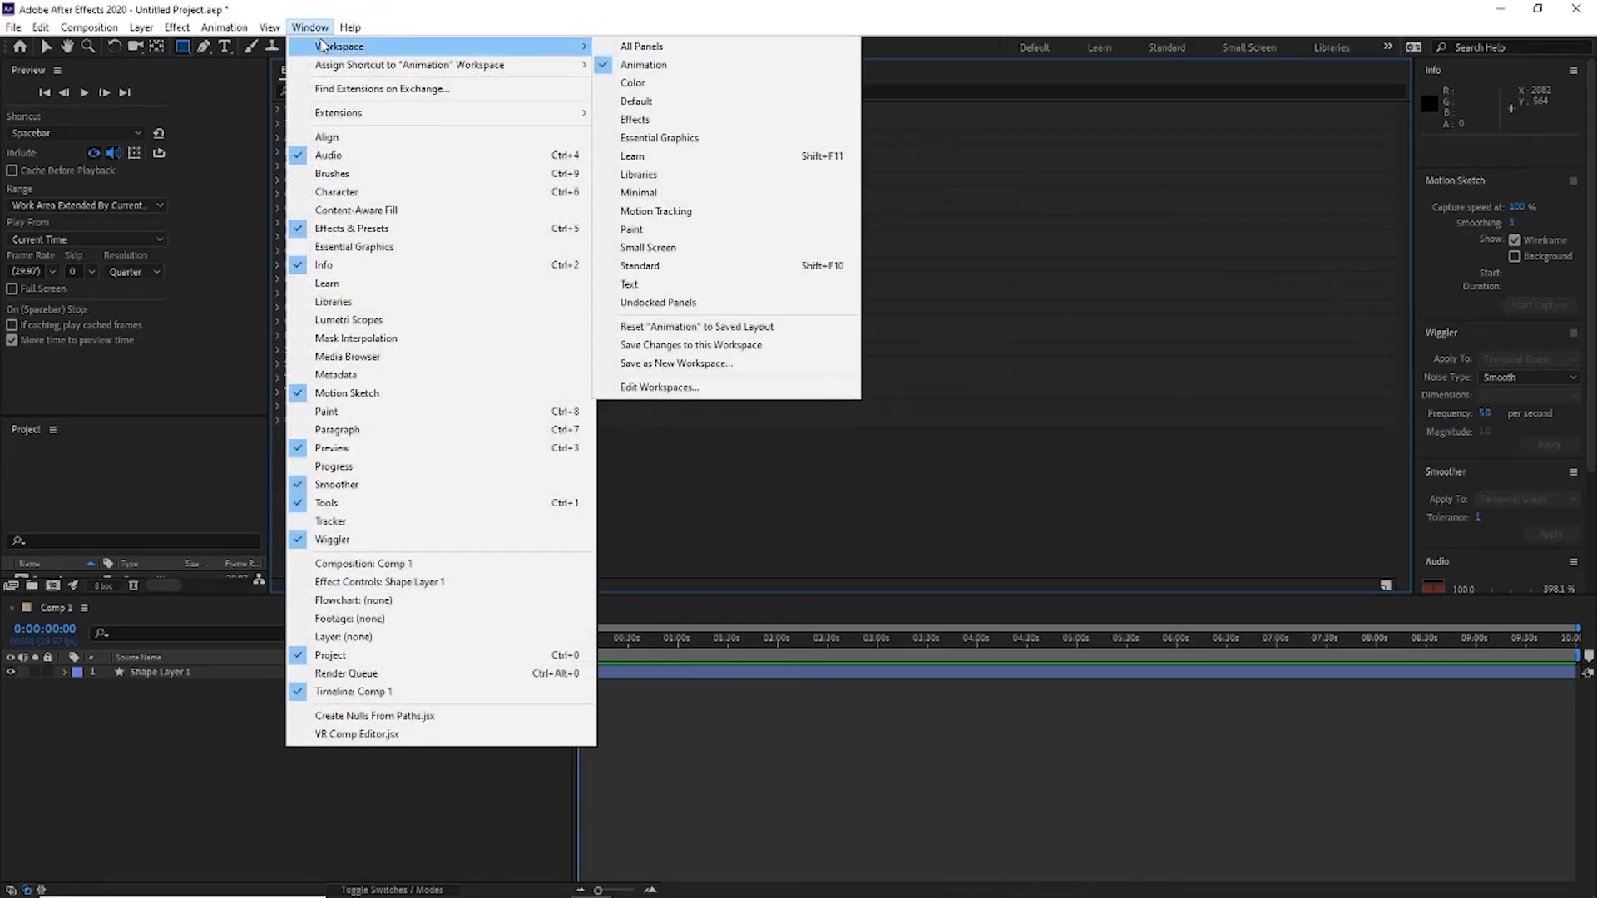
left_click(745, 333)
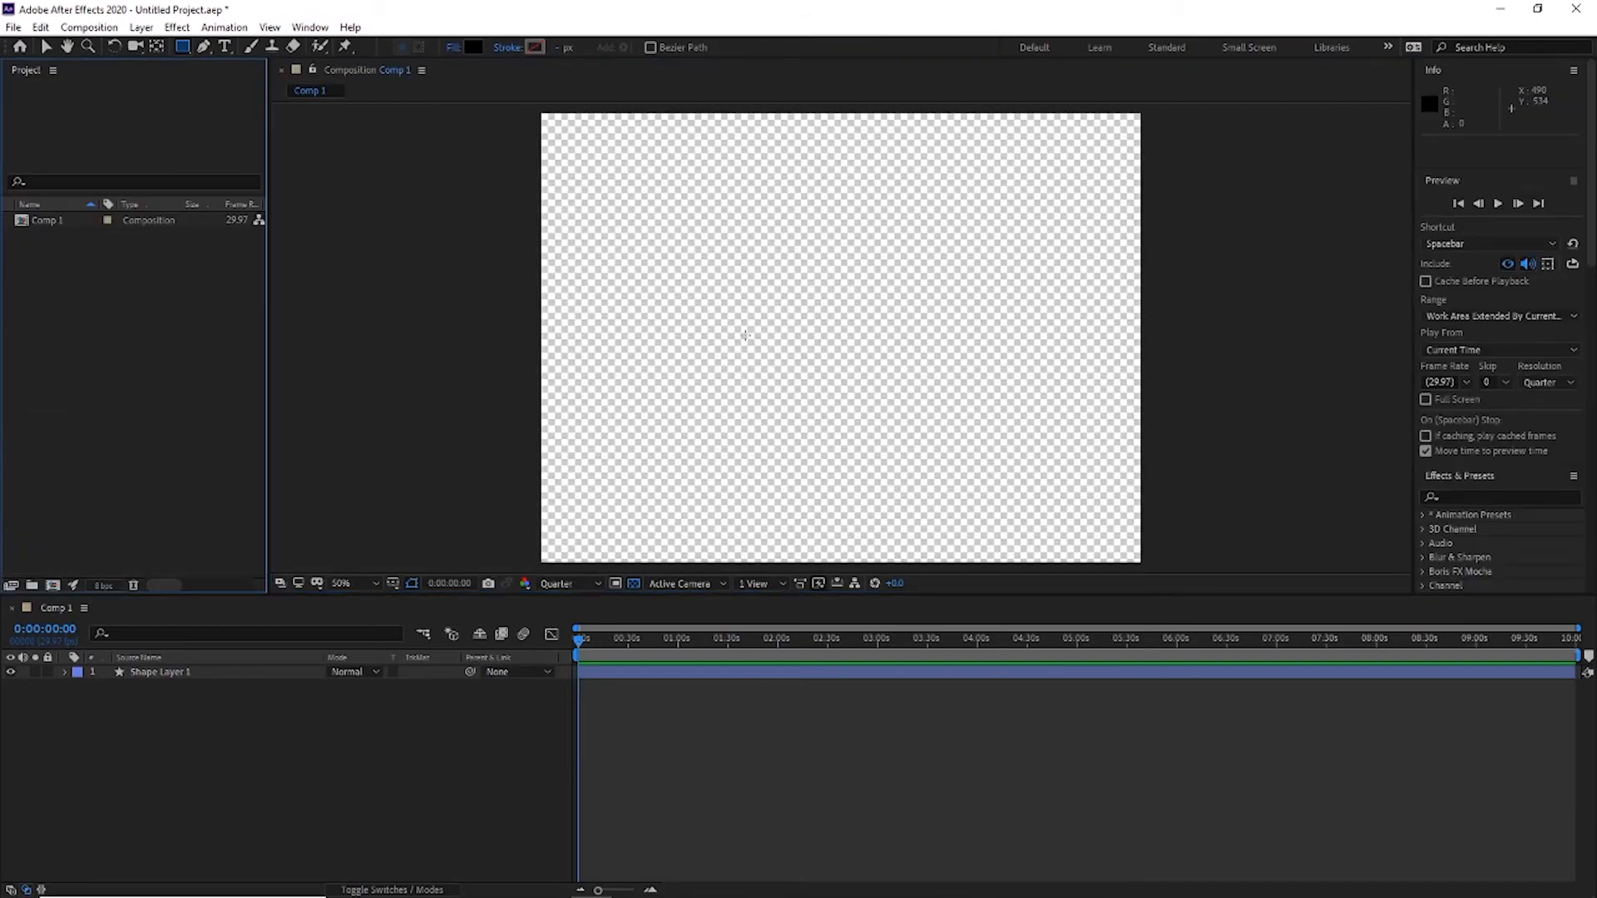
left_click(314, 29)
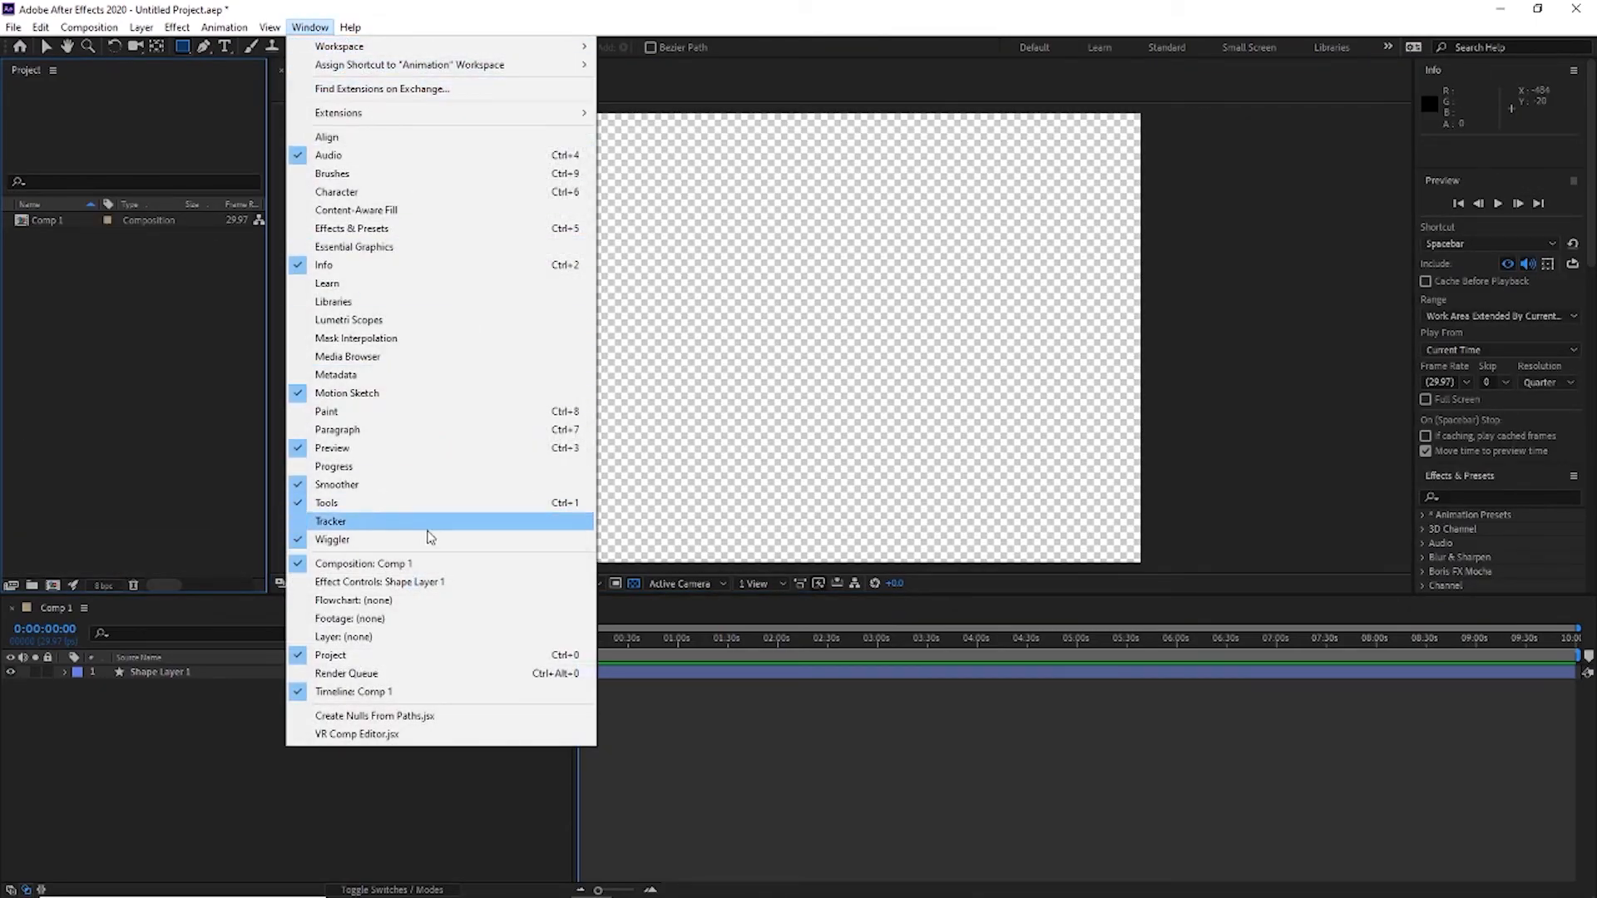
mouse_move(502, 47)
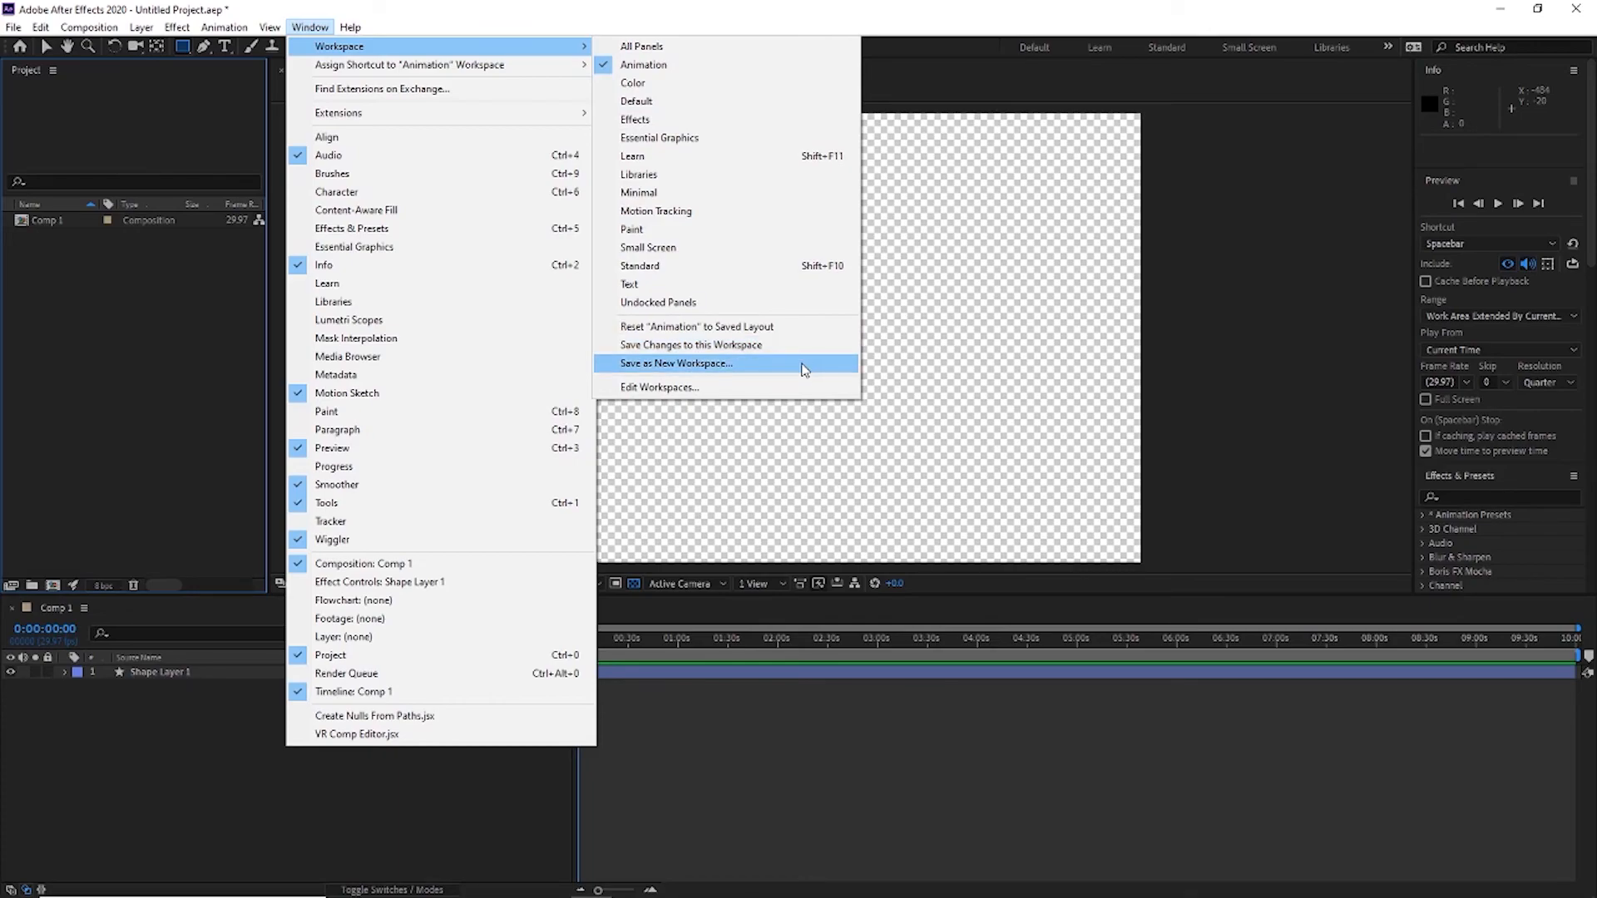
left_click(1259, 330)
left_click(1259, 330)
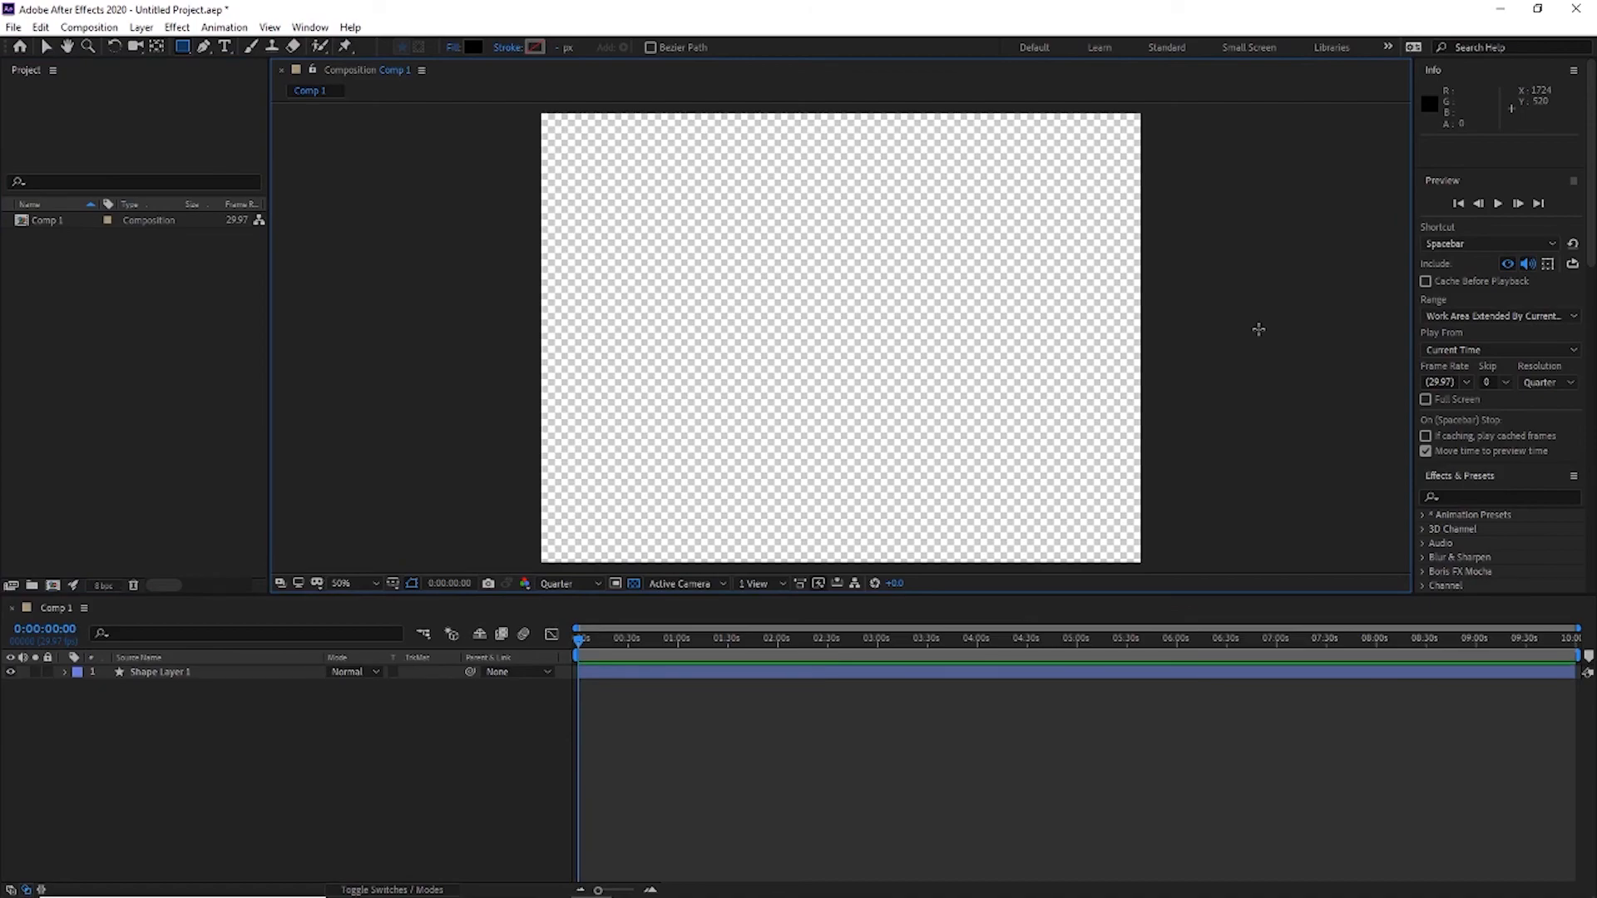